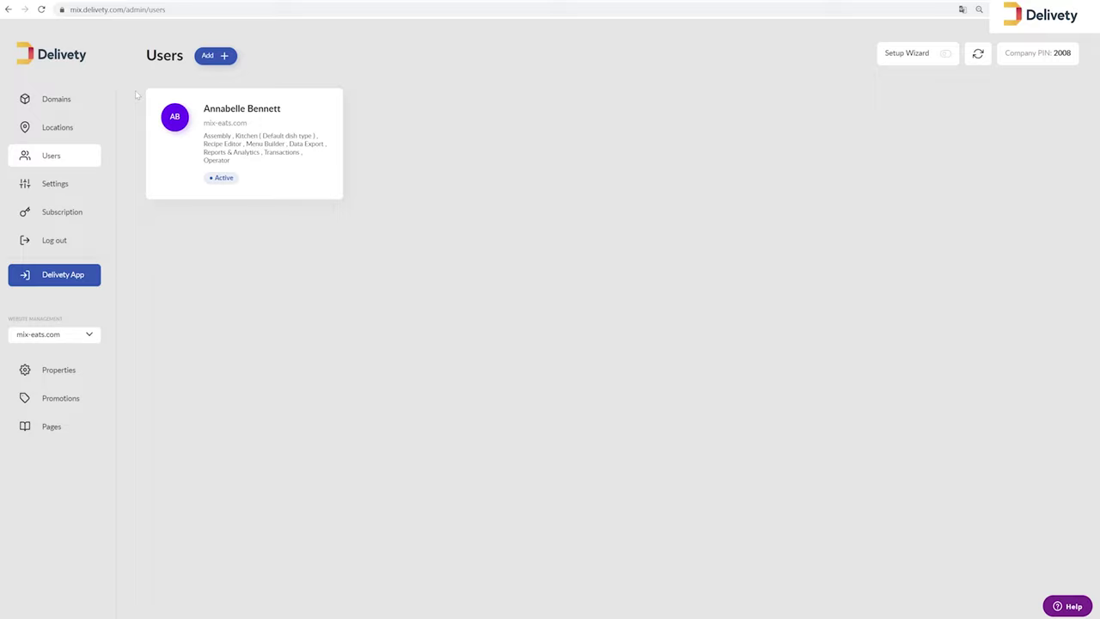
Step: Open the operator app's Menu Builder and put the Pizza section into edit mode
click(52, 275)
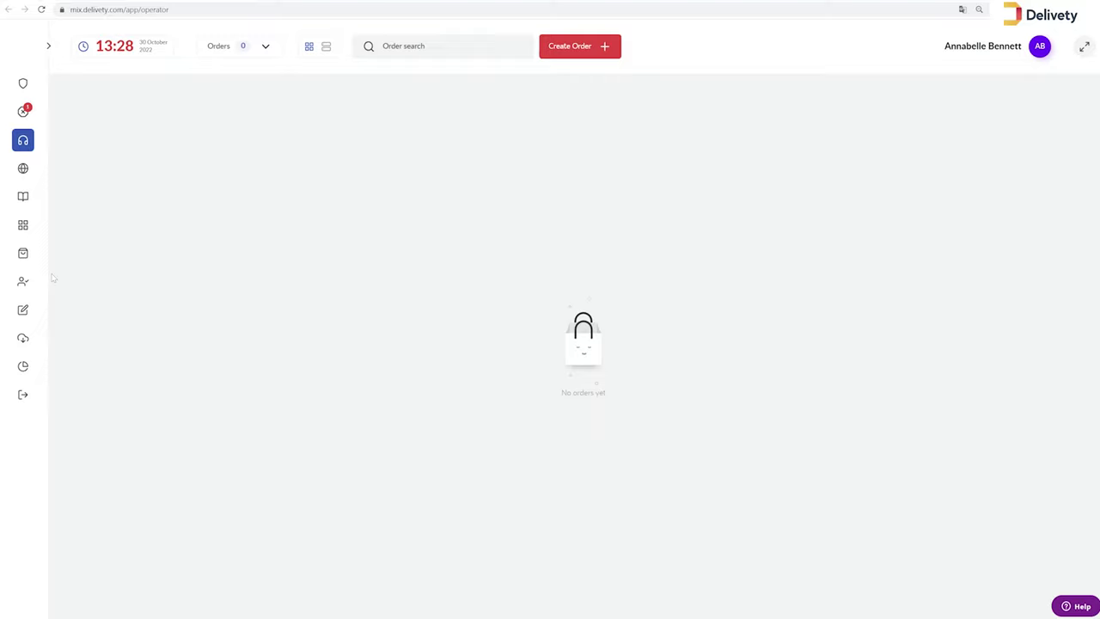
click(23, 196)
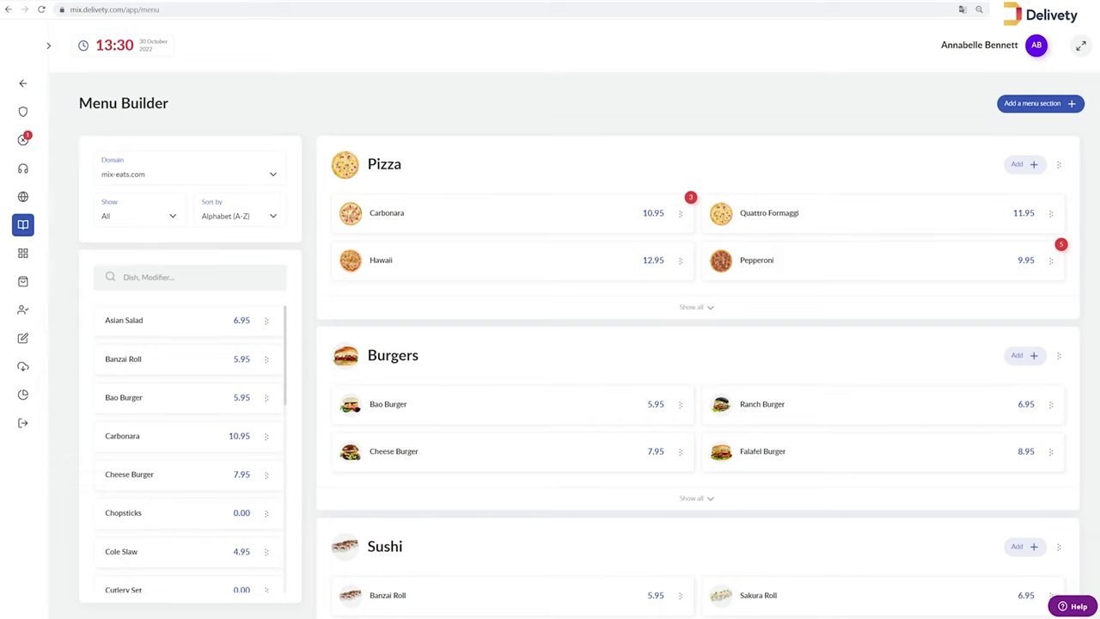
click(354, 168)
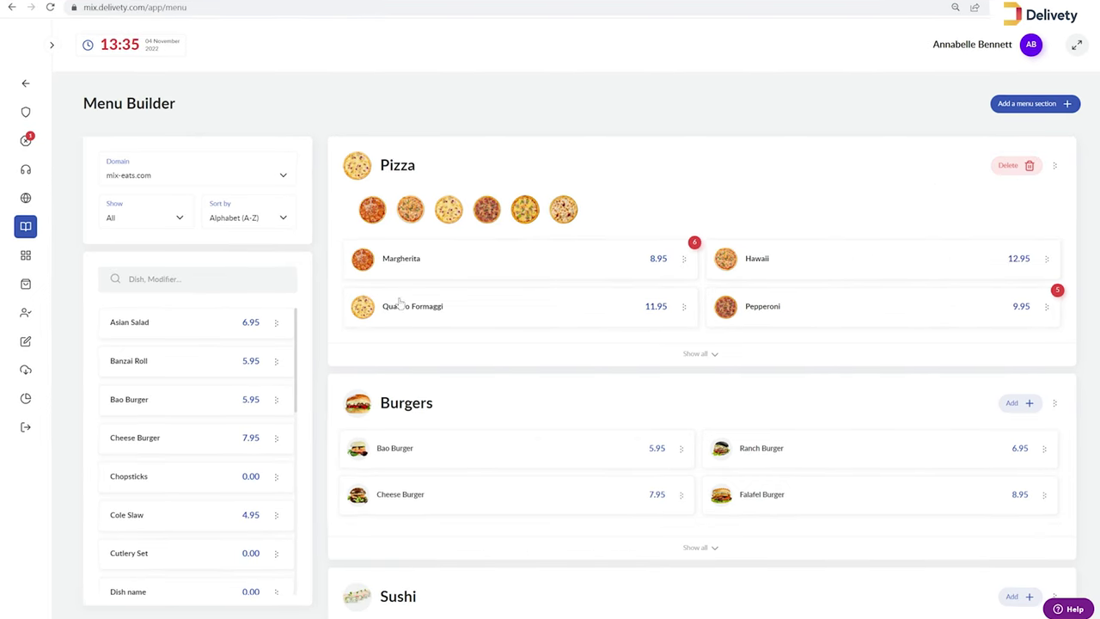
click(278, 324)
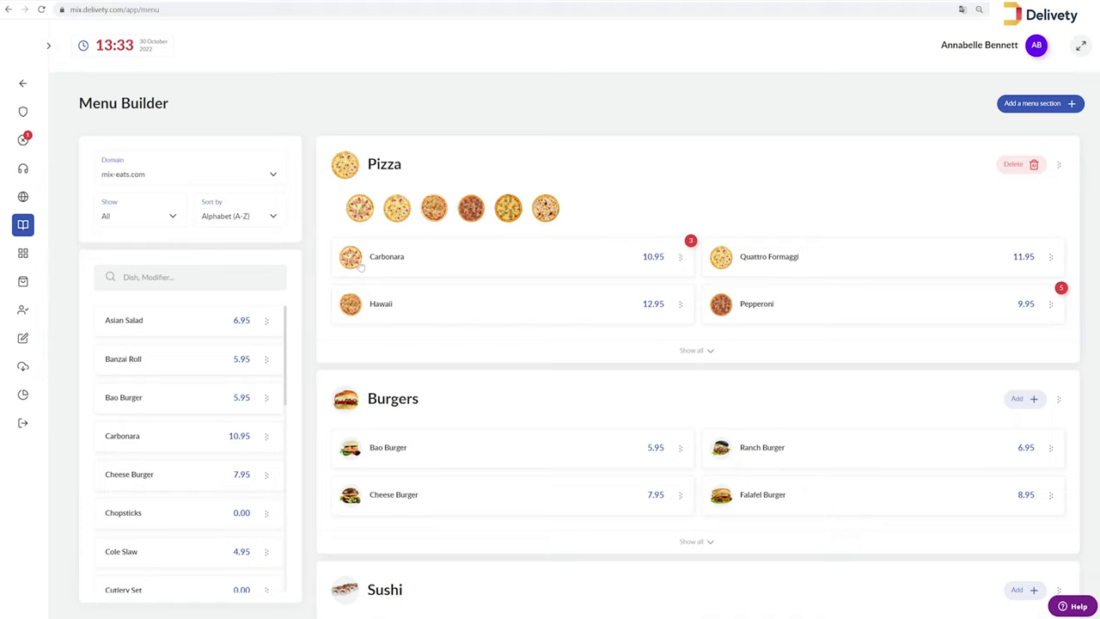
Step: Give the Carbonara dish the Pizza Margherita photo and rename it Margherita
click(361, 266)
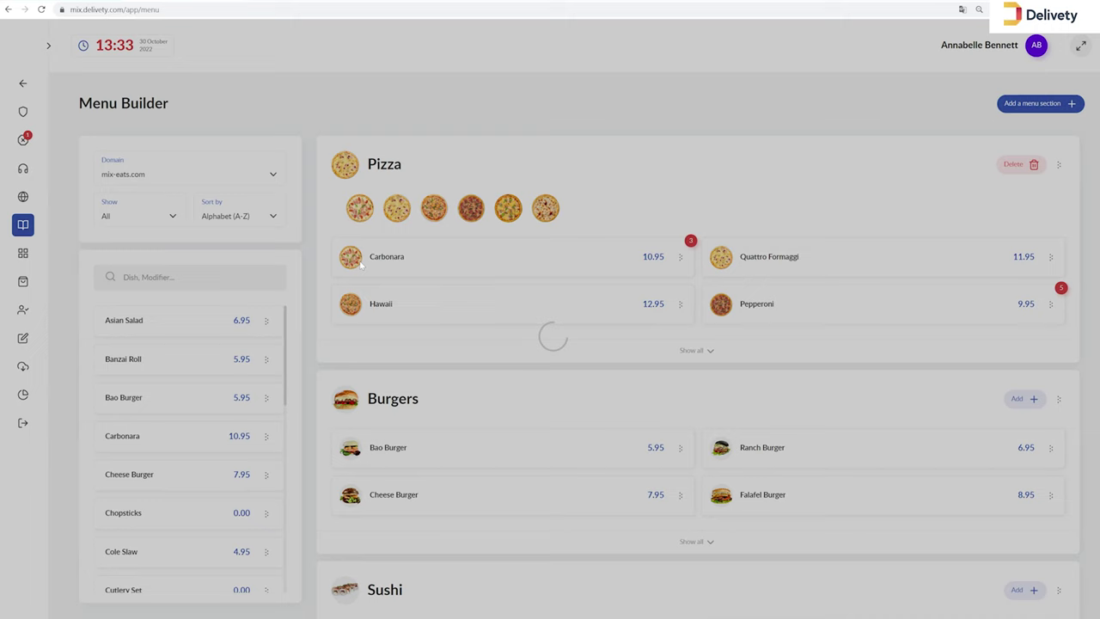
mouse_move(451, 179)
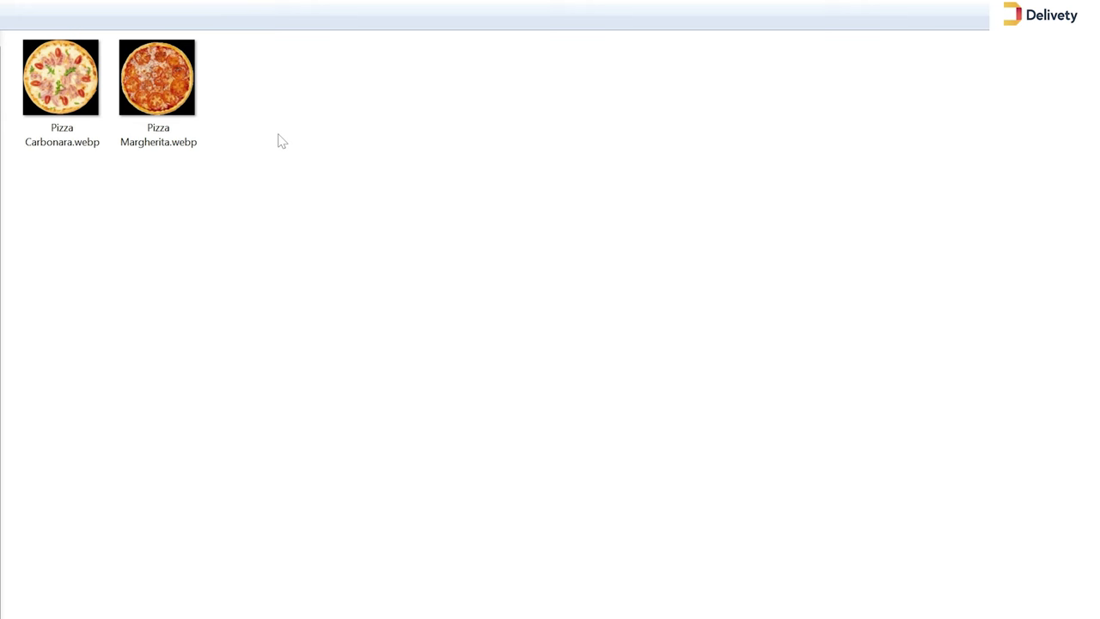
click(504, 198)
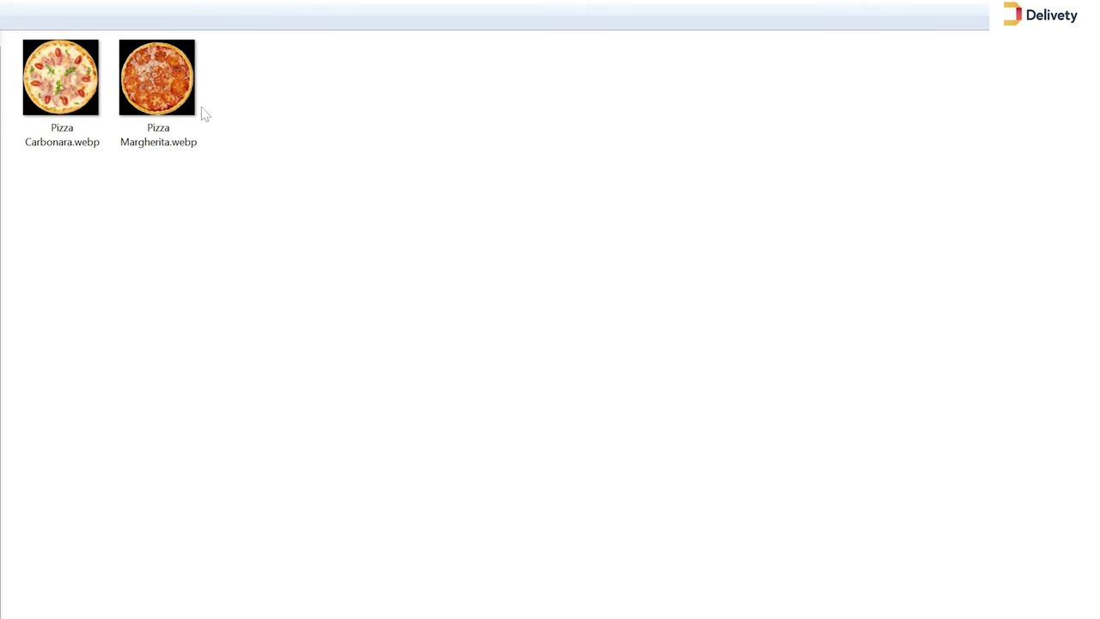
double_click(156, 100)
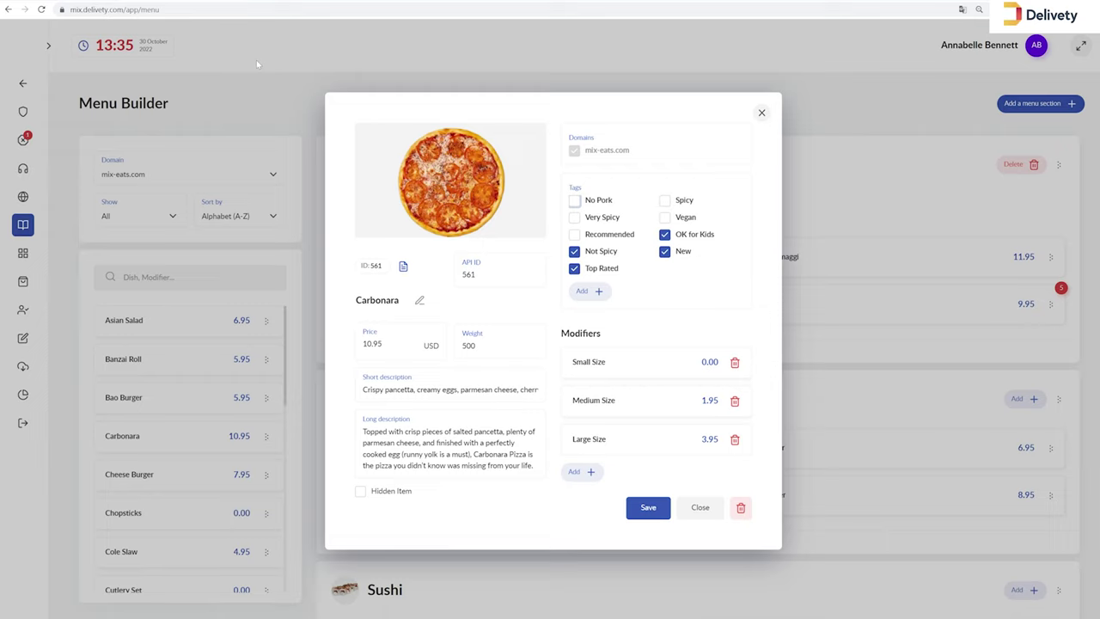
drag(399, 300, 344, 305)
text(Margherita)
Step: Set the dish's price to 8.95 and weight to 600, and tag it No Pork
drag(373, 343, 353, 347)
text(8)
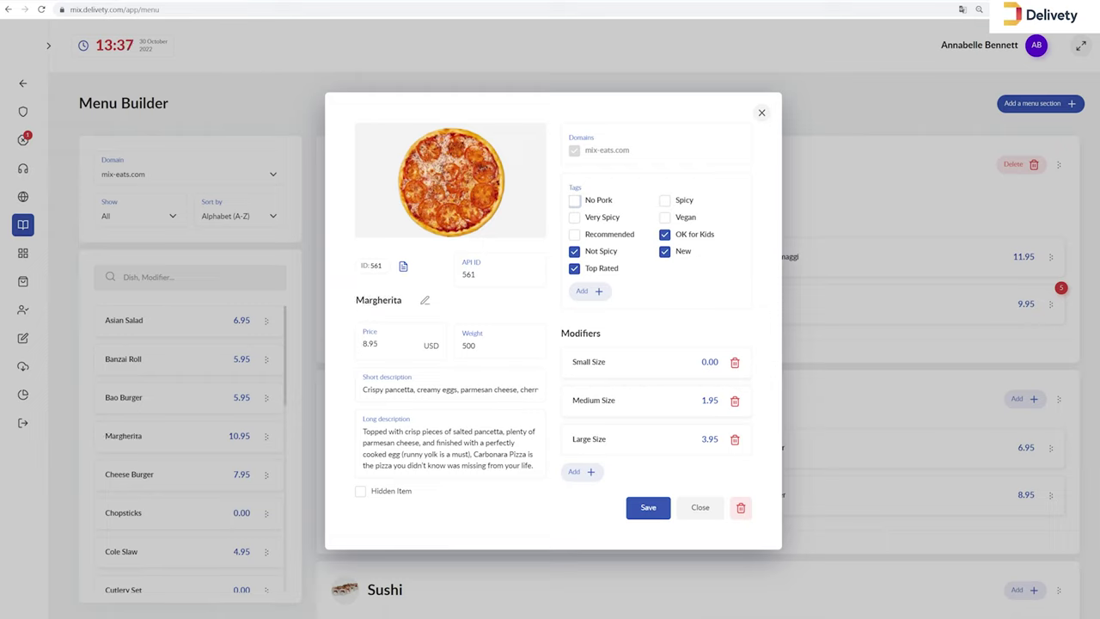
drag(478, 345, 449, 349)
text(600)
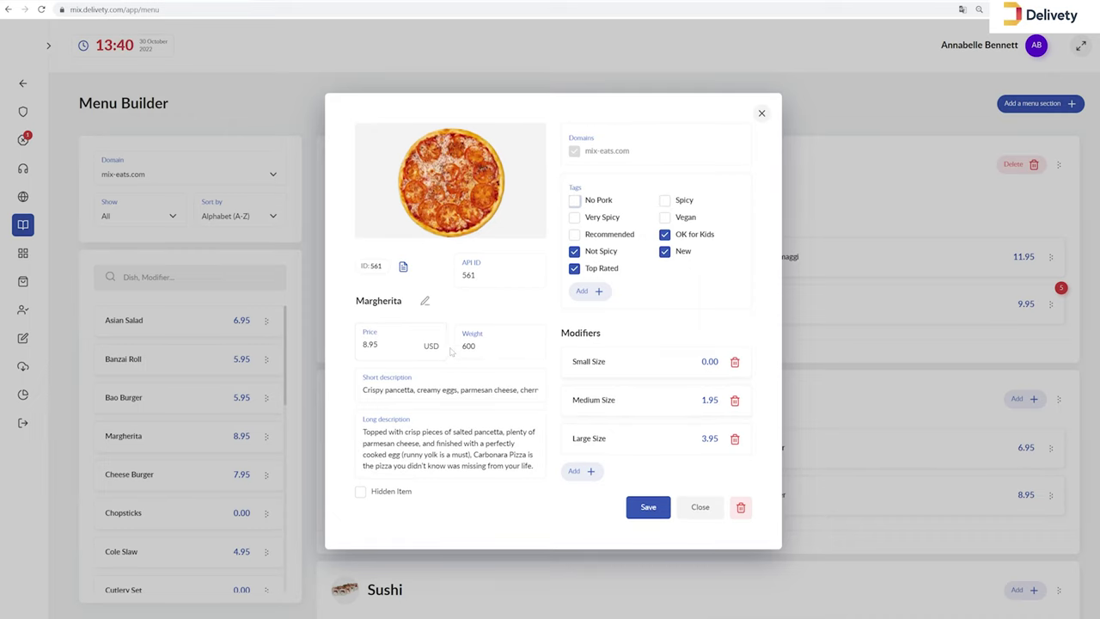
click(574, 200)
Step: Add a new tag named Chef's Choice using the Chefs Choice image as its icon
click(590, 292)
scroll(631, 344, down, 1)
scroll(631, 344, down, 2)
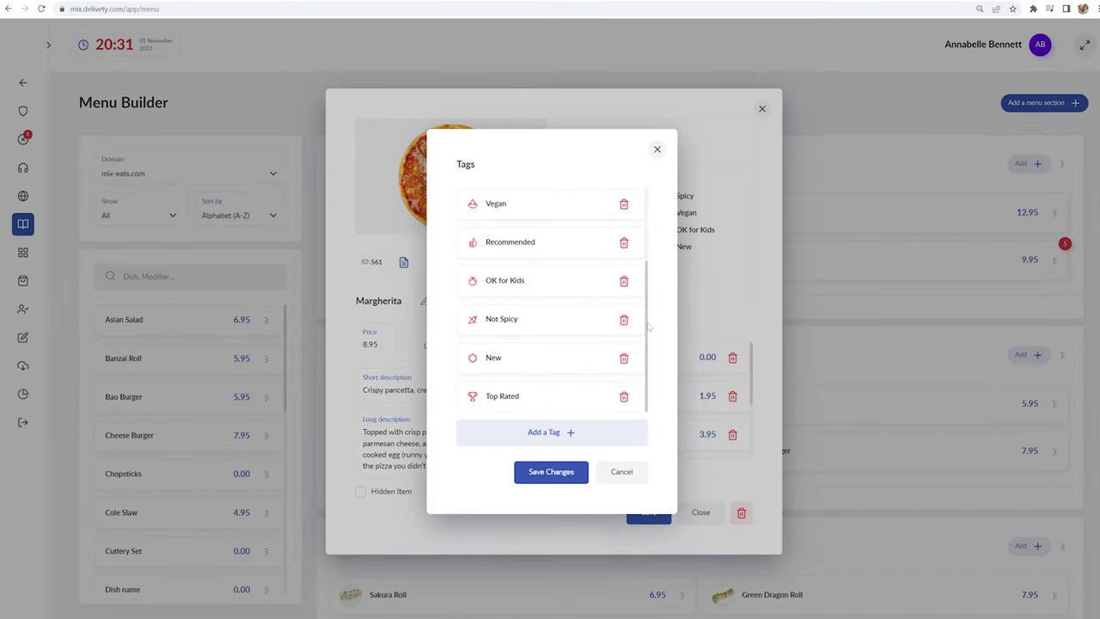
click(624, 359)
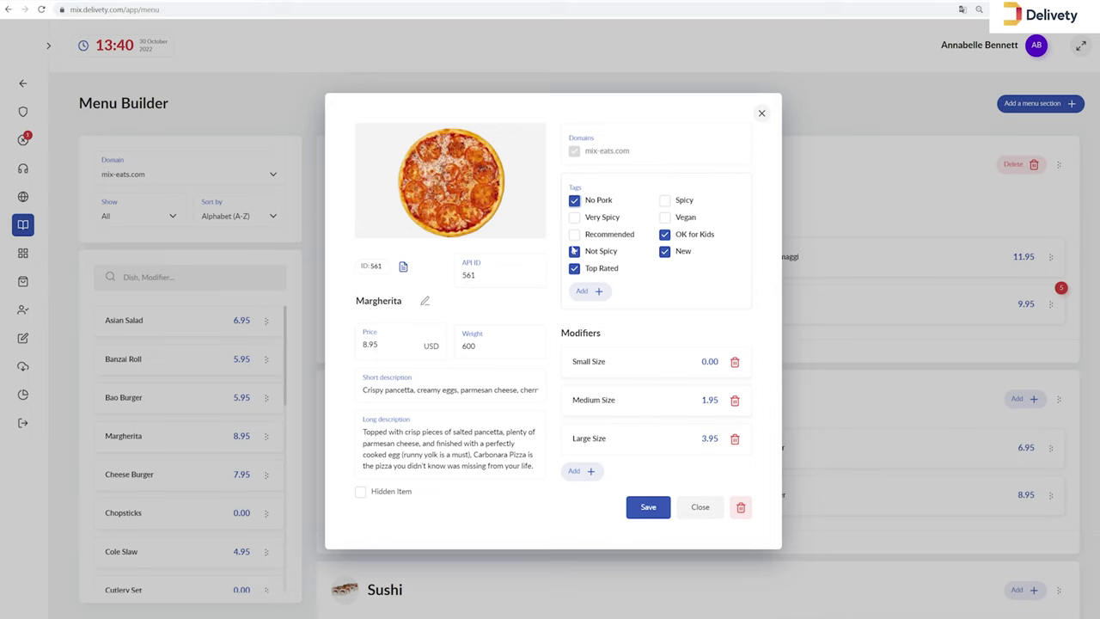
click(589, 292)
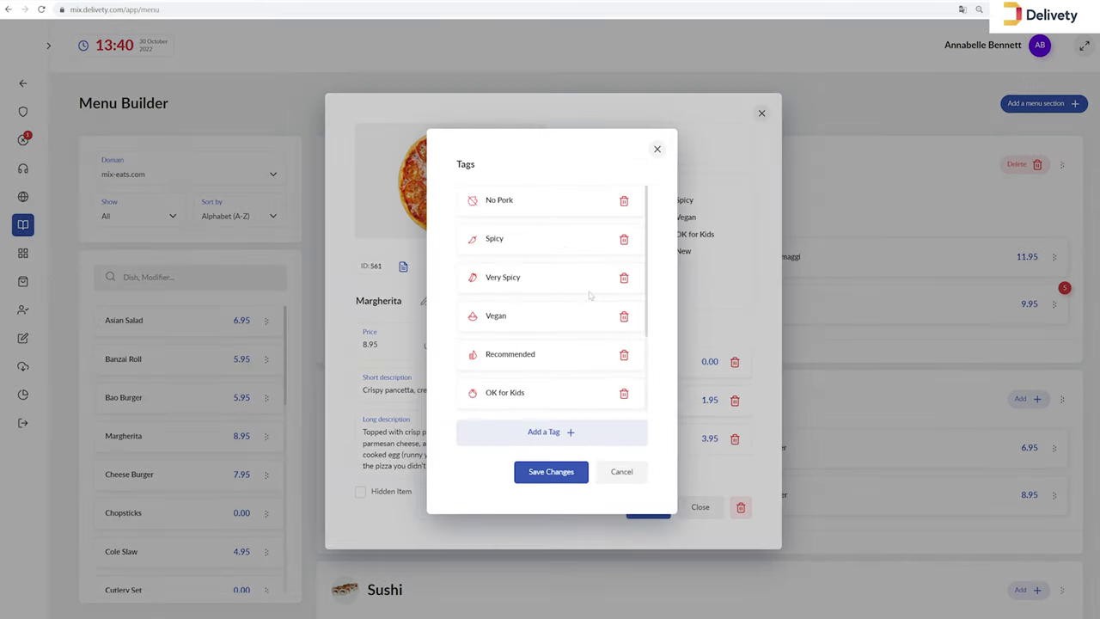
click(568, 434)
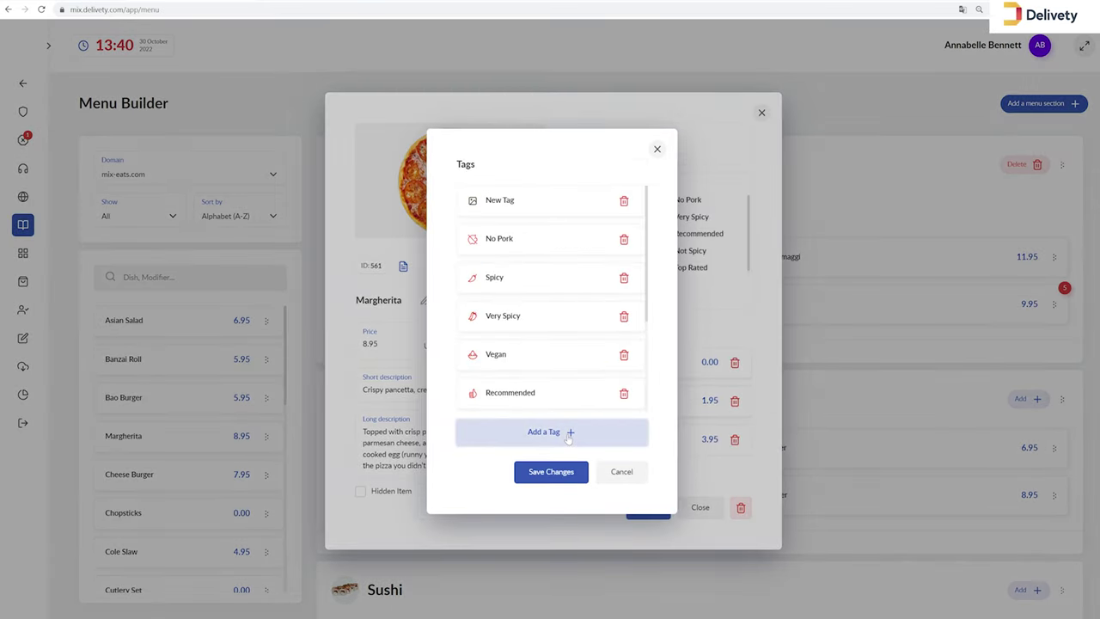
click(550, 202)
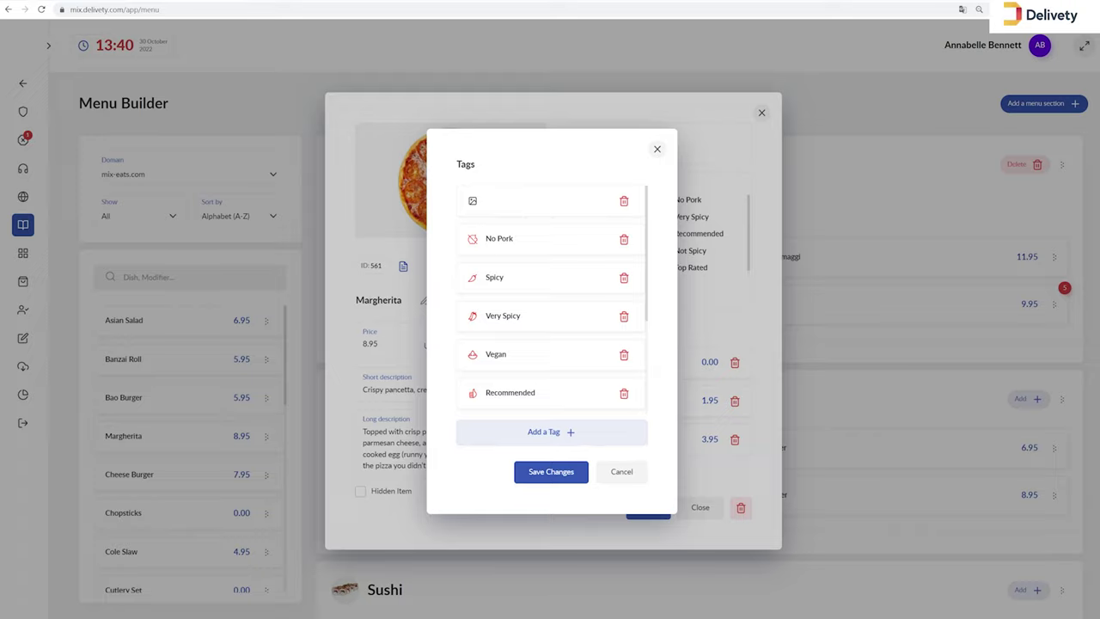
text(Chef's Choice)
click(474, 200)
double_click(290, 103)
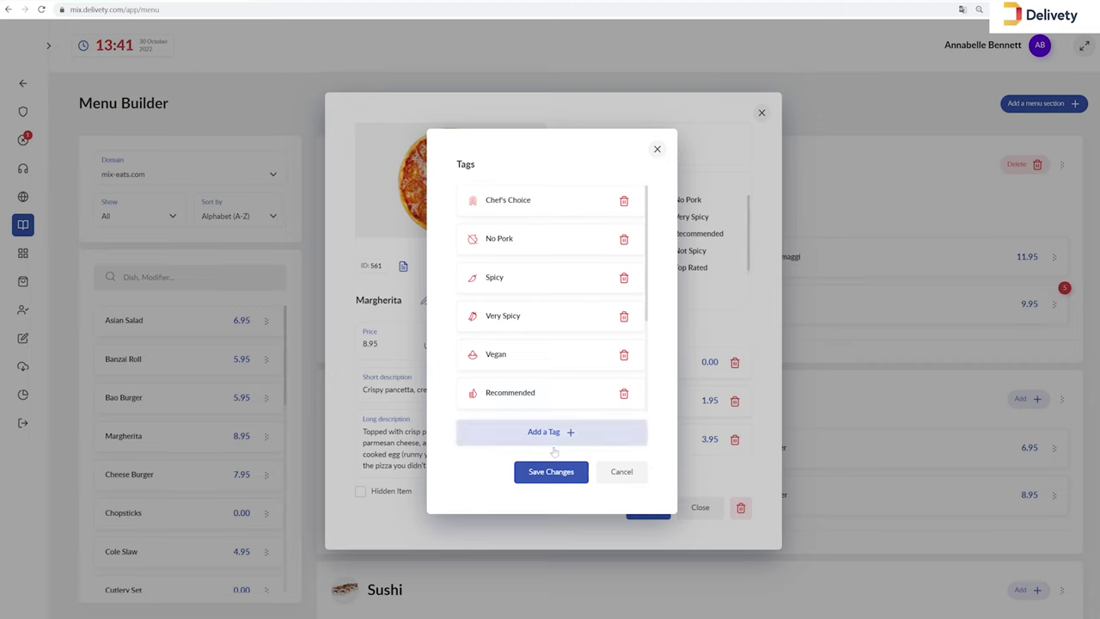
Step: Save the Chef's Choice tag, apply it to Margherita, and rewrite the San Marzano/mozzarella/basil short description
click(568, 476)
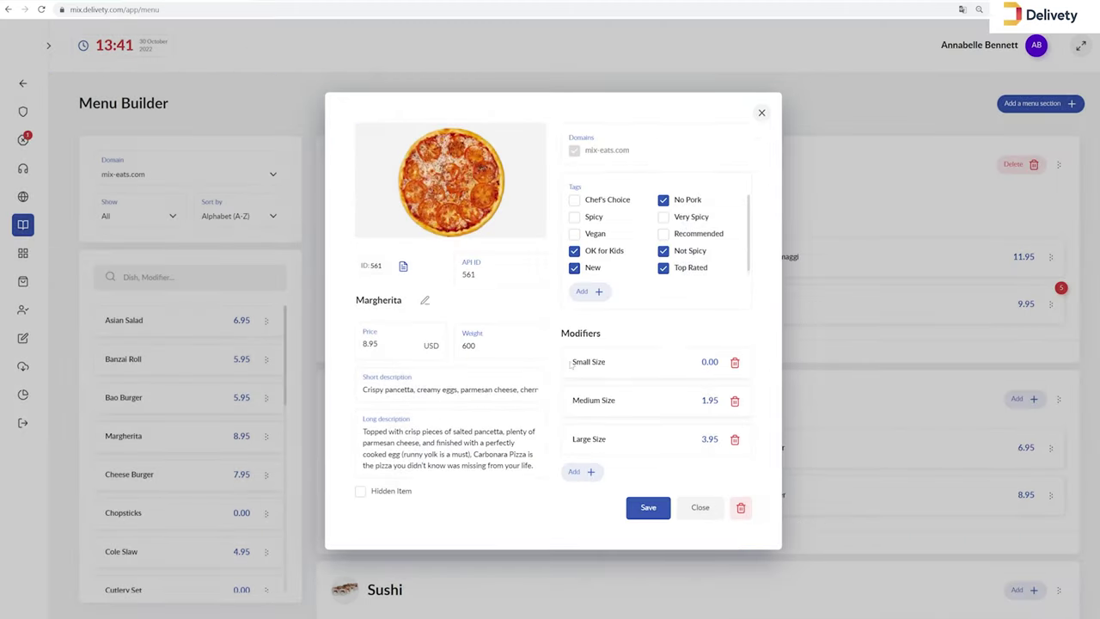
click(575, 200)
drag(358, 391, 533, 391)
key(BackSpace)
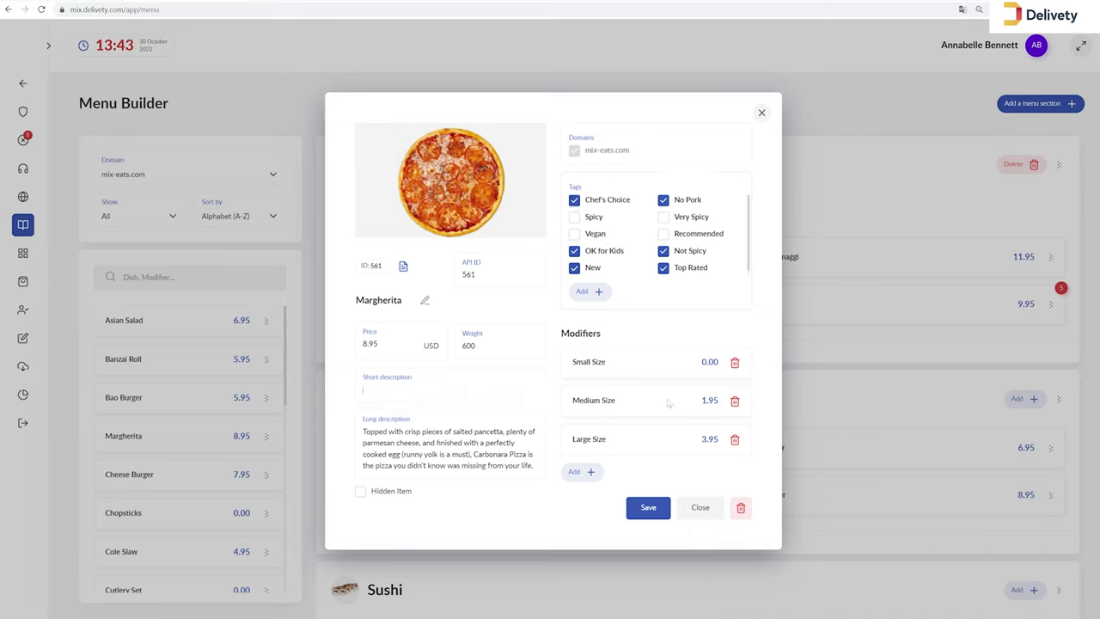
text(San Marzano tomato sauce, fresh mozzarella and basil)
text(Pizza Margherita, as the Italians call it, is a simple pizza hailing from Naples. When done right, Margherita pizza features a bubbly crust, crushed San Marzano tomato sauce, fresh mozzarella and basil, a drizzle of olive oil, and a sprinkle of salt. That is all.)
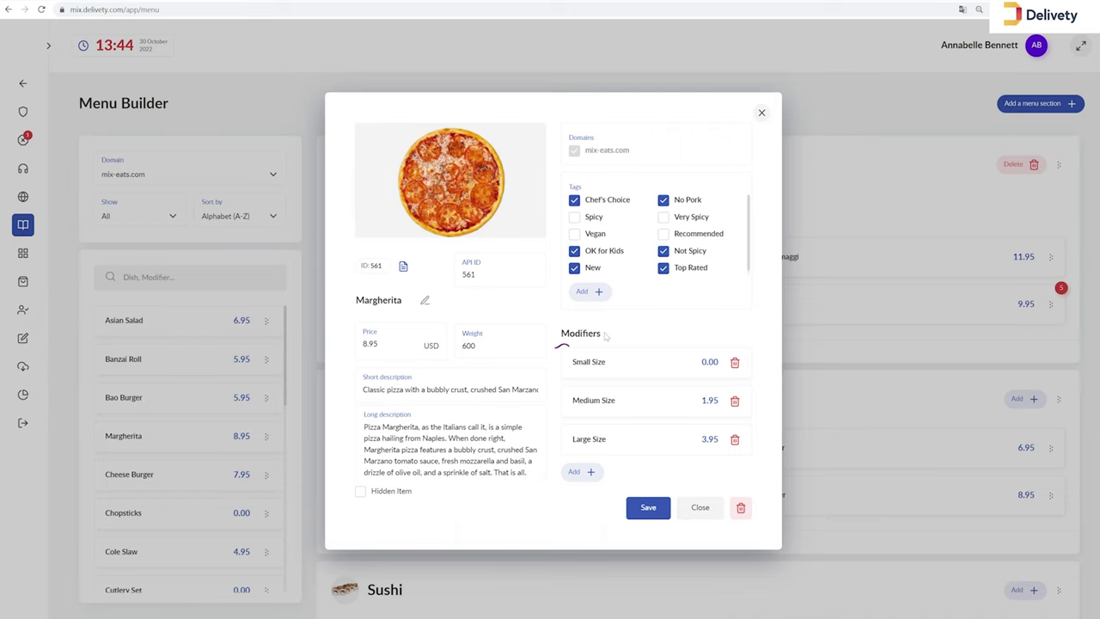
Step: Keep Margherita's Small, Medium and Large Size modifiers and begin a new blank modifier
click(588, 472)
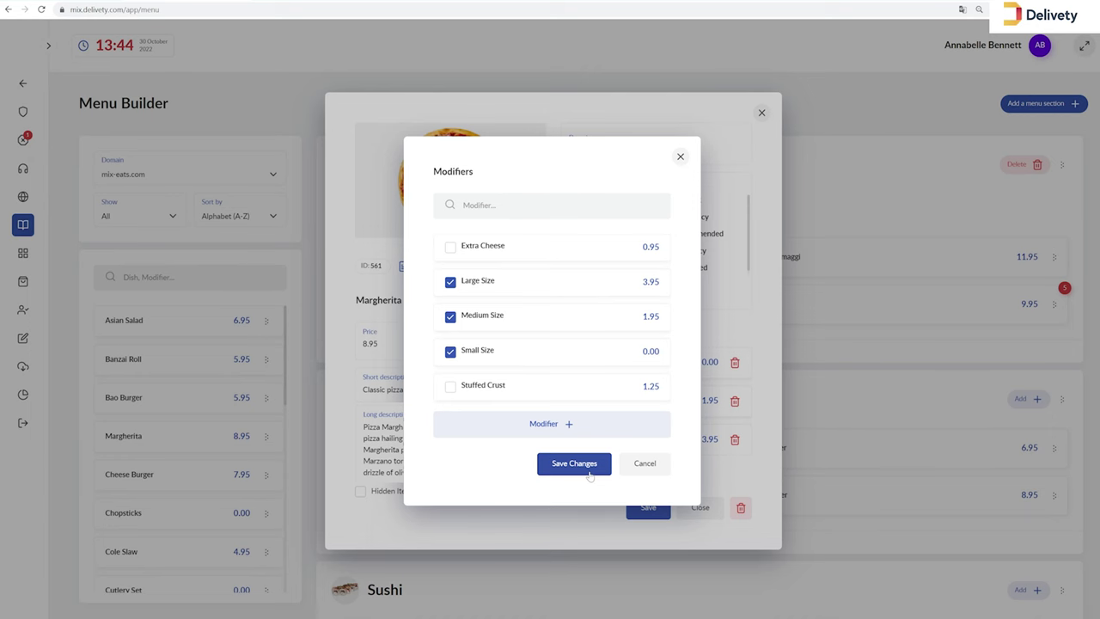
click(588, 473)
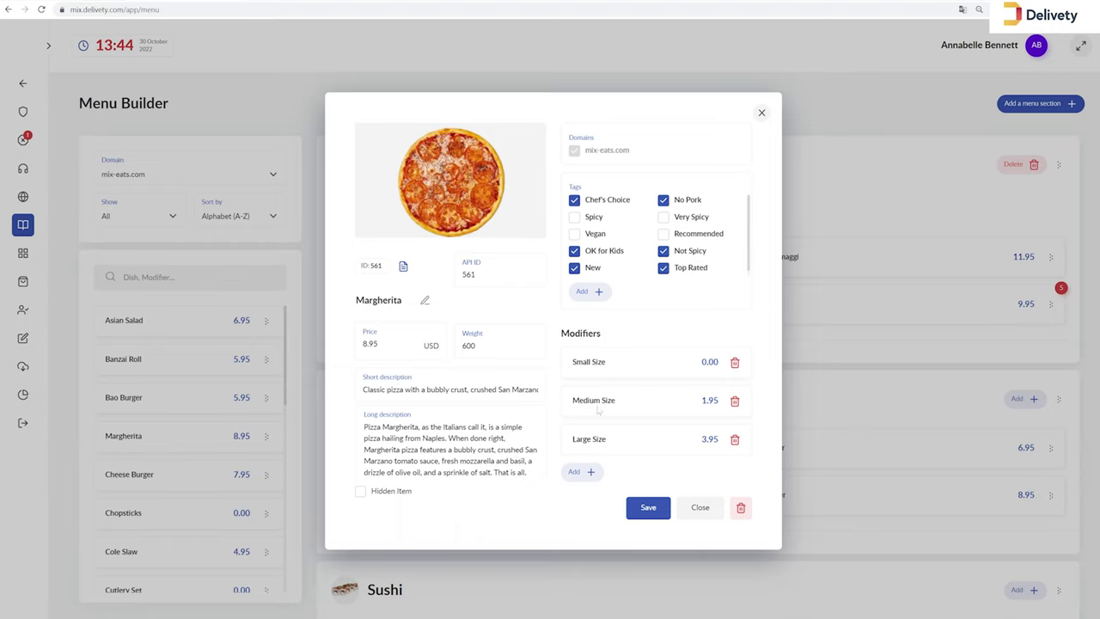
click(589, 472)
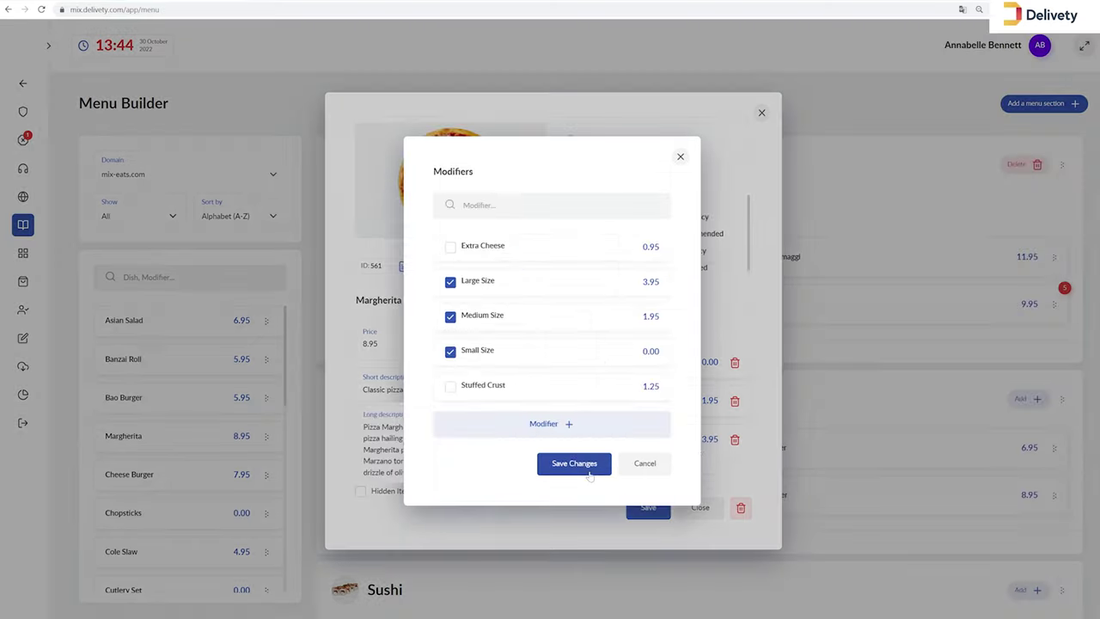
click(574, 430)
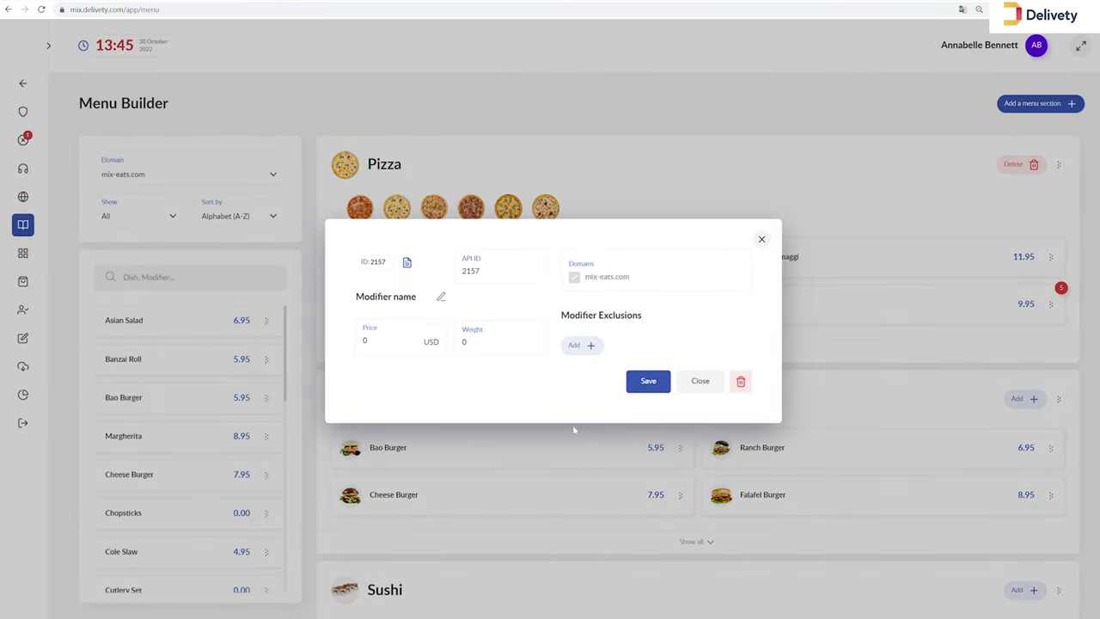
Step: Create a Thin Crust modifier priced 1 USD that excludes Stuffed Crust, and save it
click(441, 297)
text(Thin Crust)
click(365, 340)
text(1)
click(591, 345)
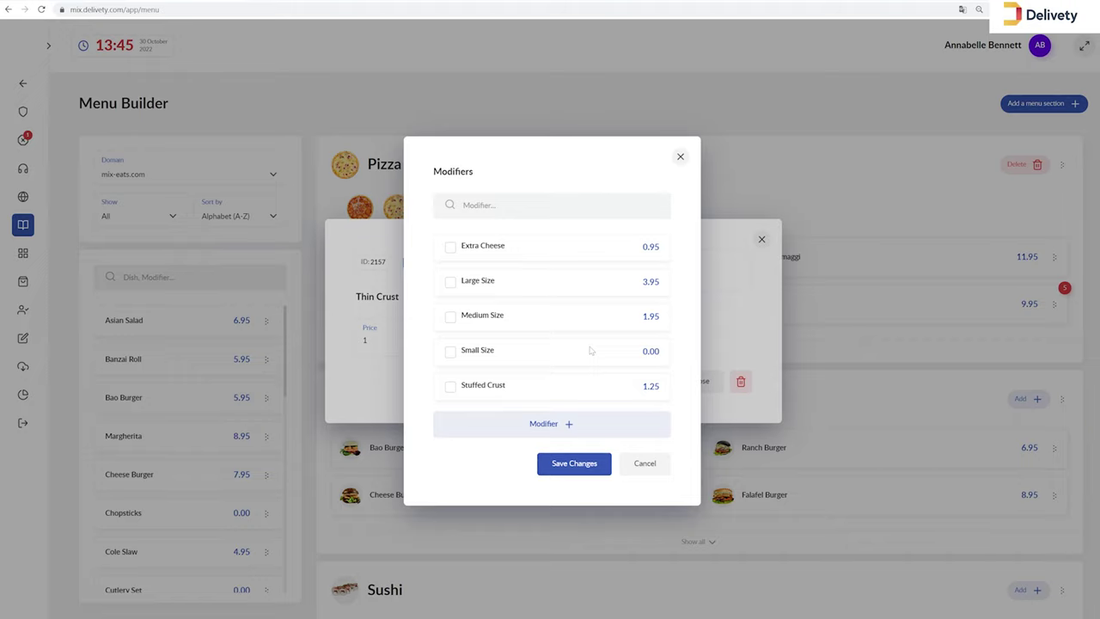
click(451, 386)
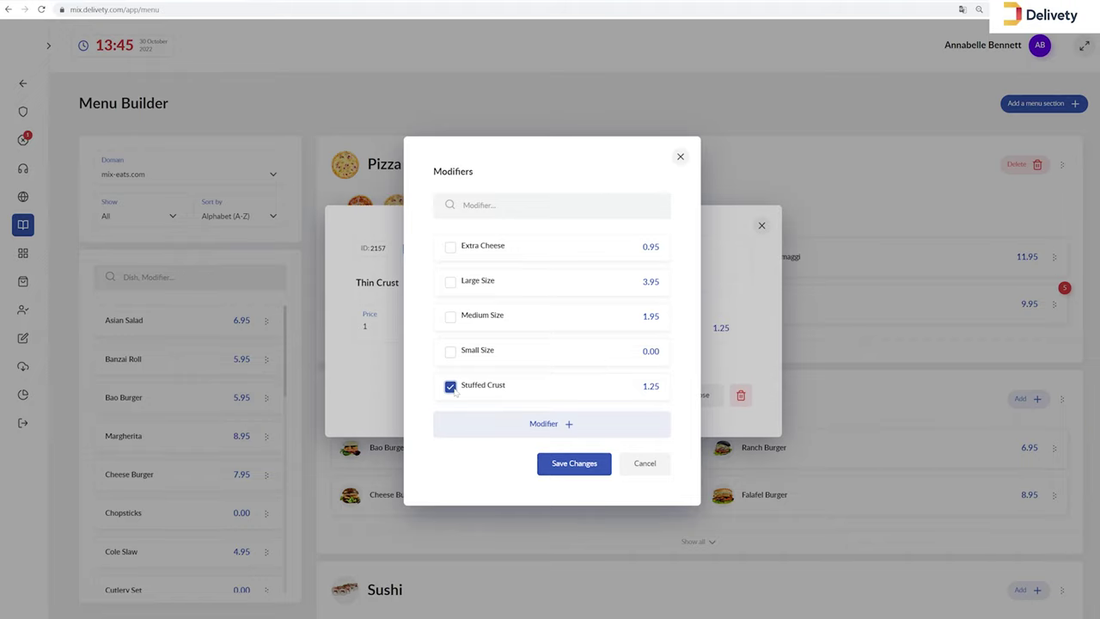
click(573, 465)
click(654, 401)
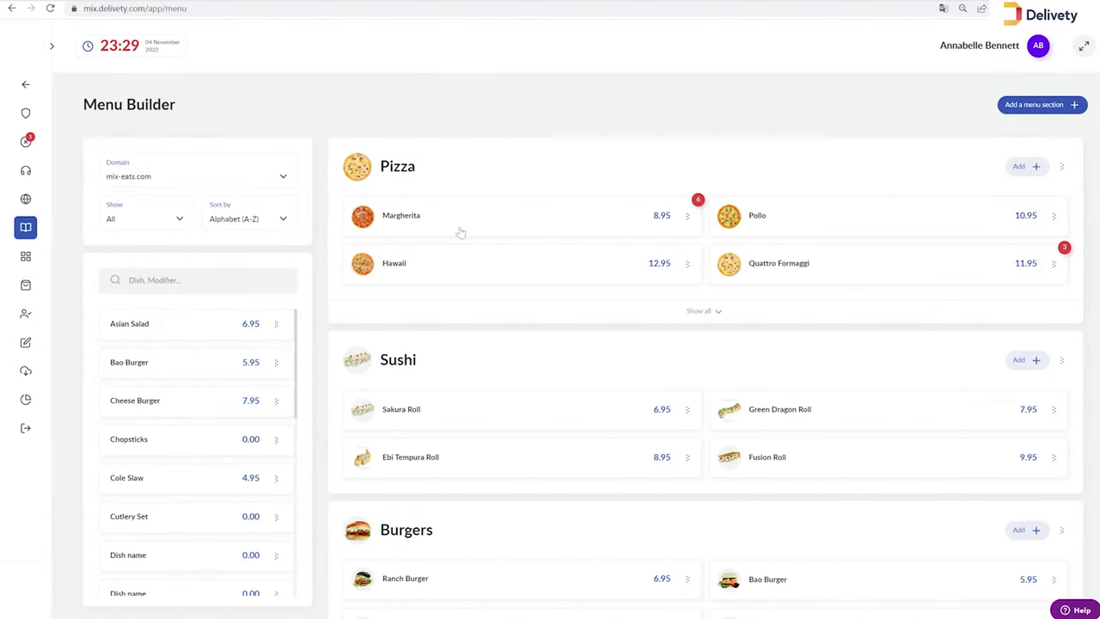
Step: Attach the Thin Crust modifier to the Hawaii and Quattro Formaggi pizzas
click(503, 261)
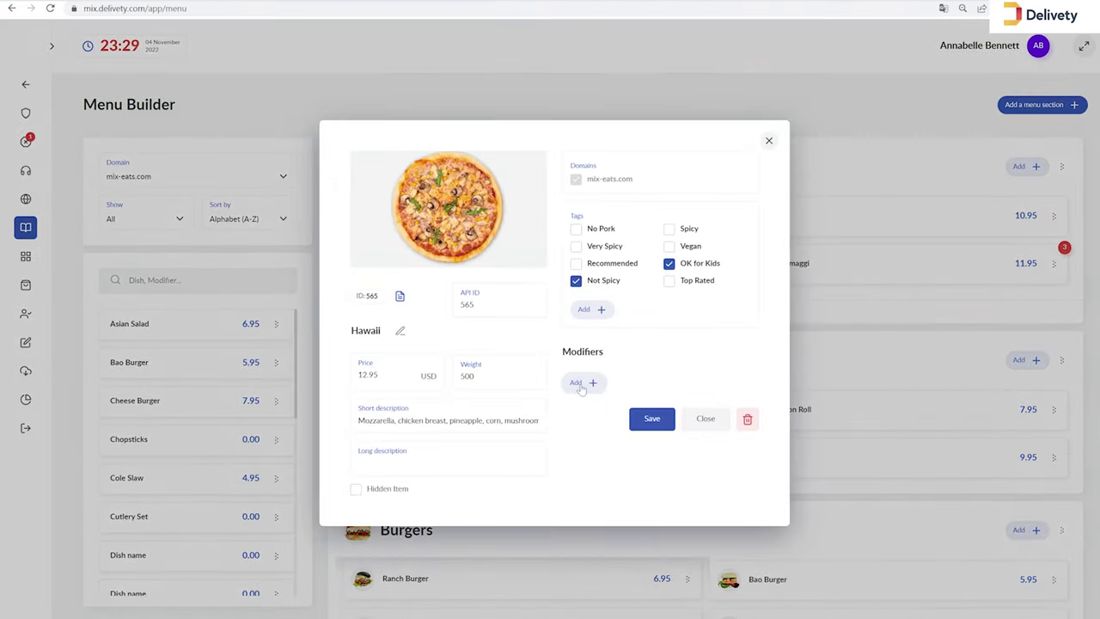
click(581, 381)
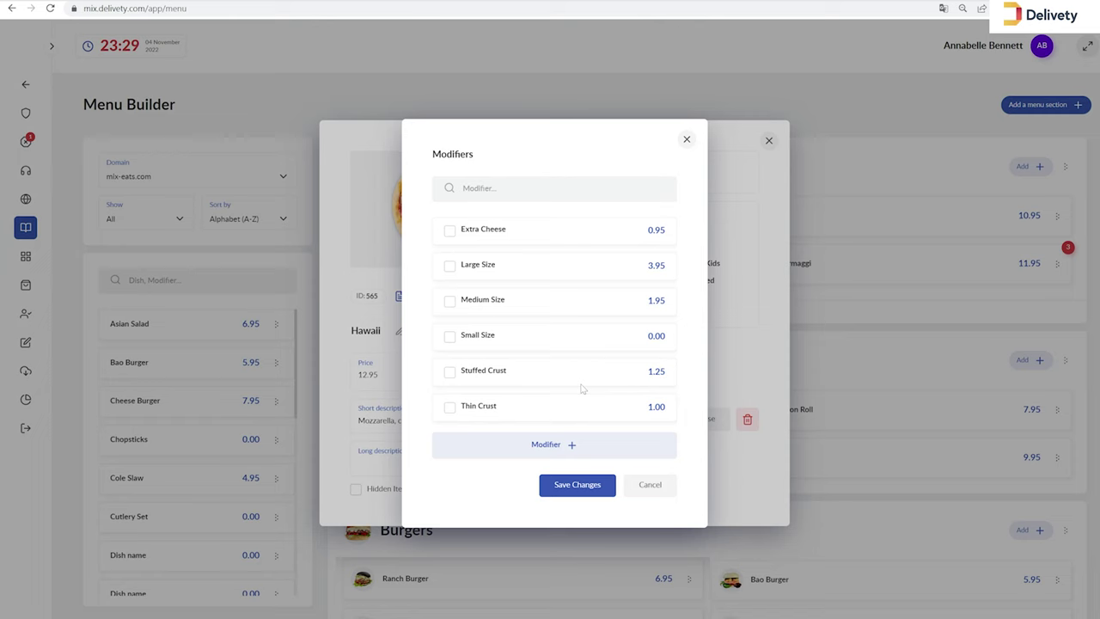
click(449, 407)
click(573, 486)
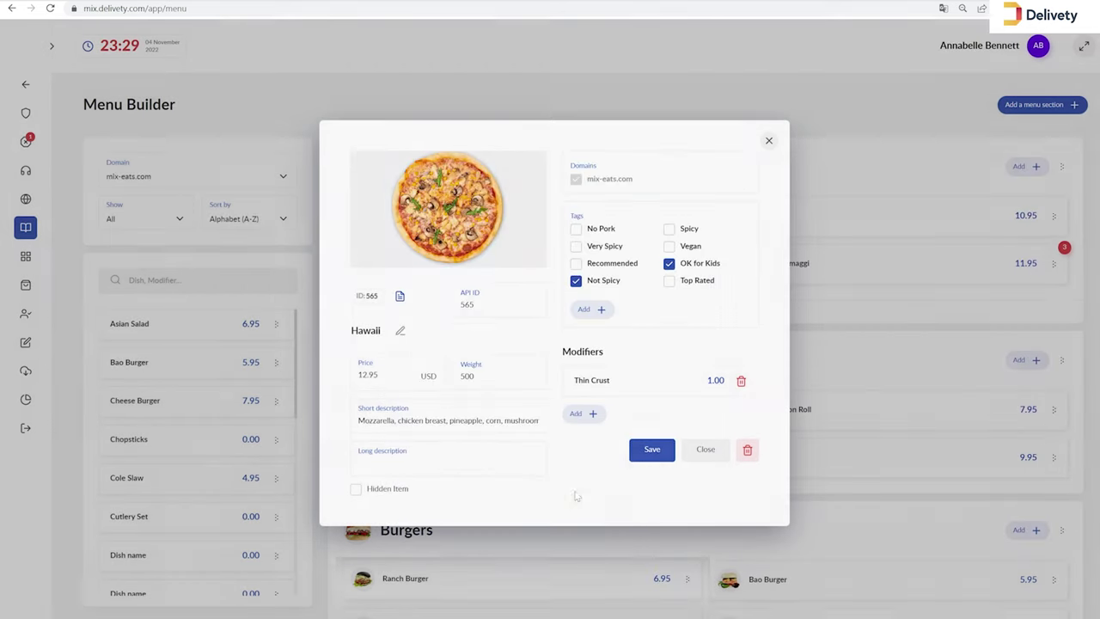
click(644, 457)
click(741, 263)
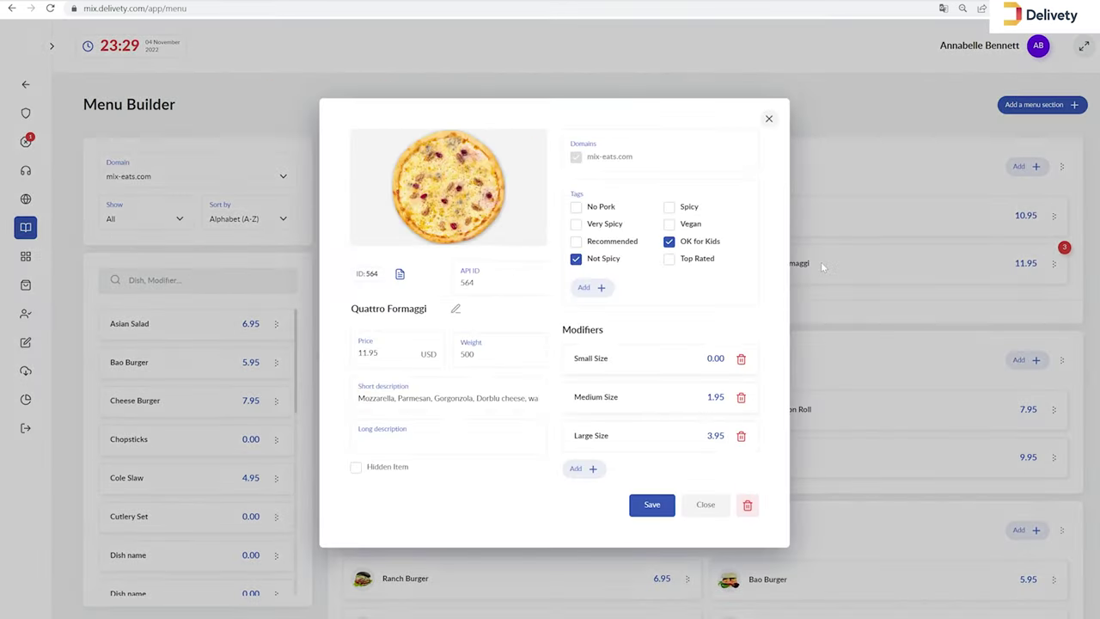
click(593, 467)
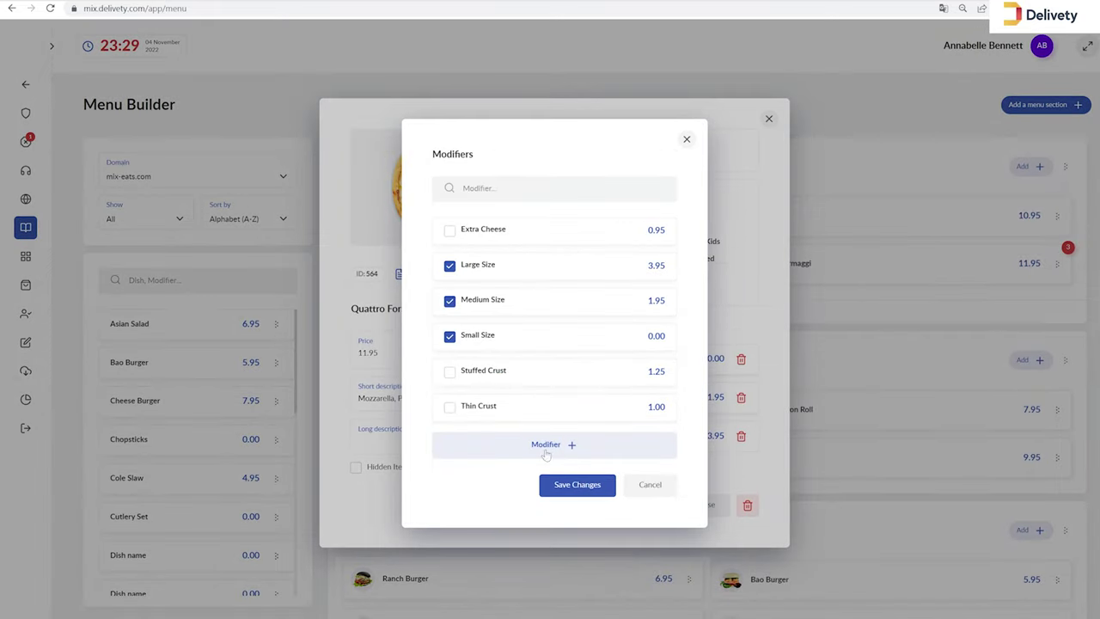
click(450, 407)
click(578, 484)
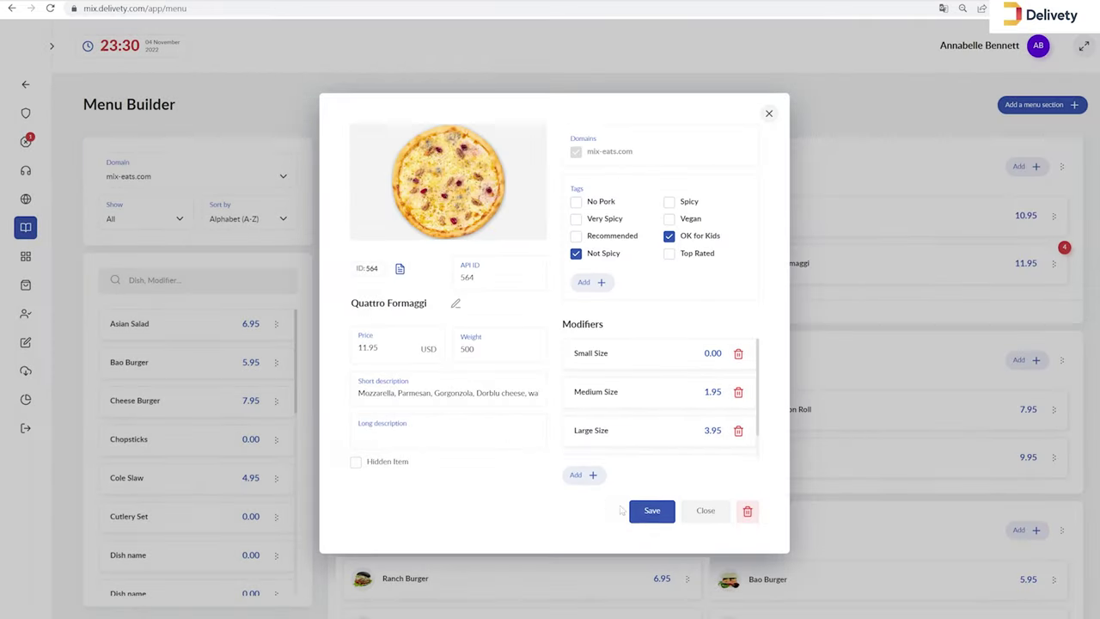
click(651, 511)
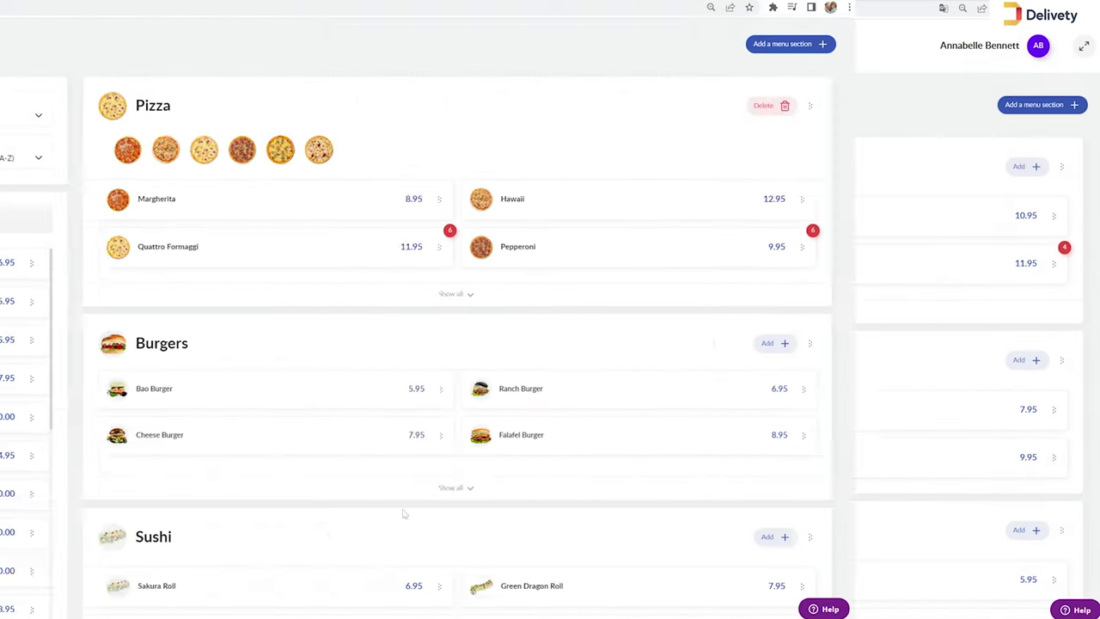
Step: Add Extra Cheese and Stuffed Crust to Margherita's modifiers and save
click(444, 211)
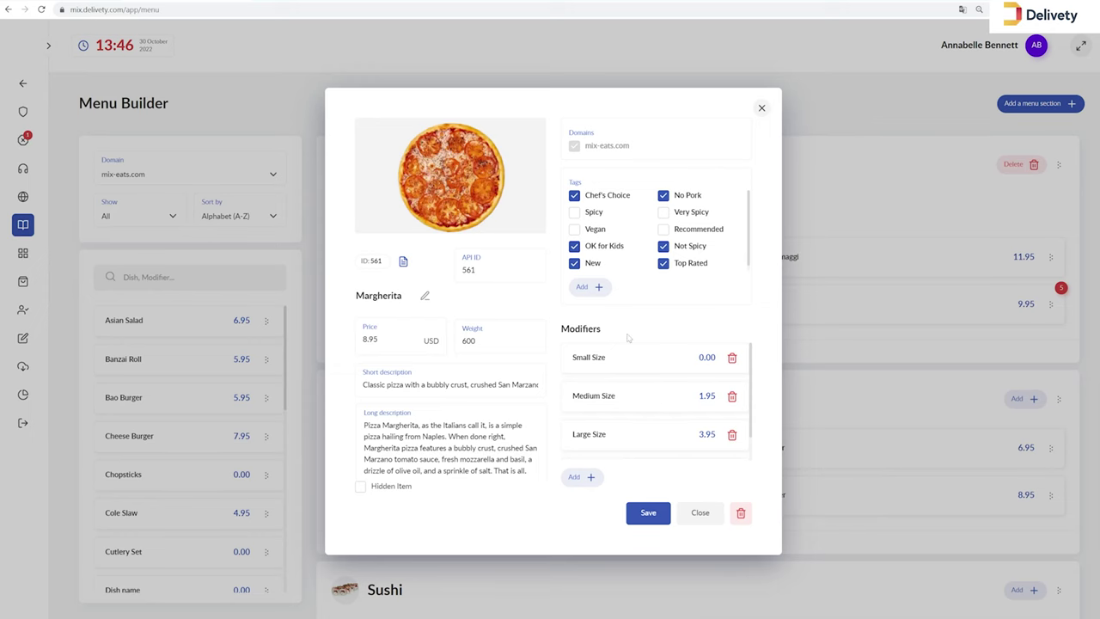
click(583, 477)
click(449, 229)
click(451, 369)
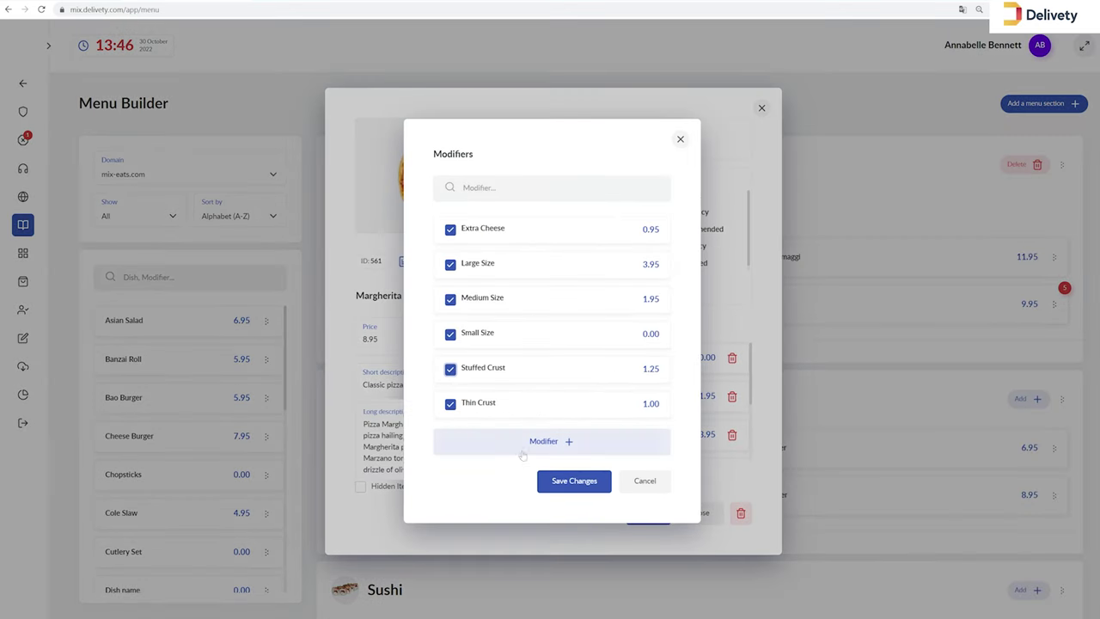
click(574, 481)
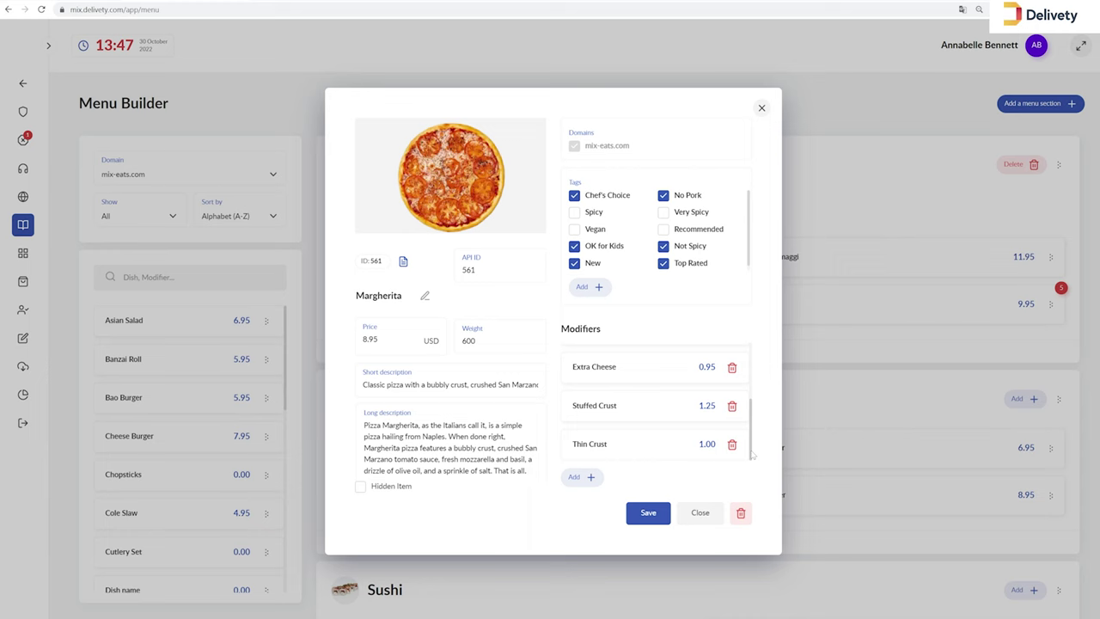
click(649, 513)
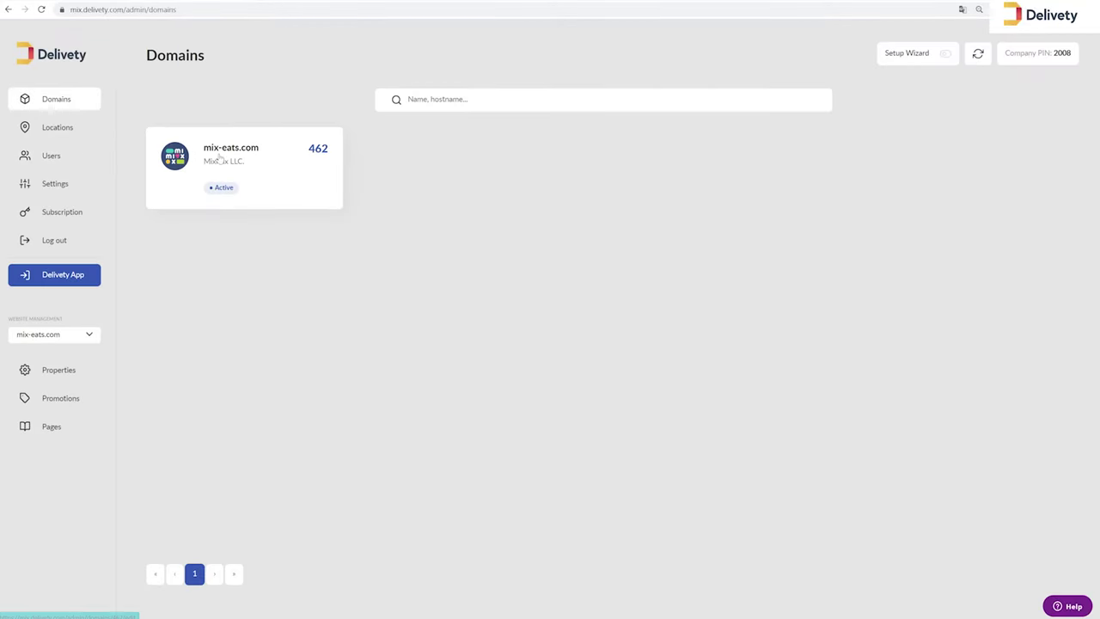
Step: Open the mix-eats.com domain to view its live Pizza menu
click(220, 160)
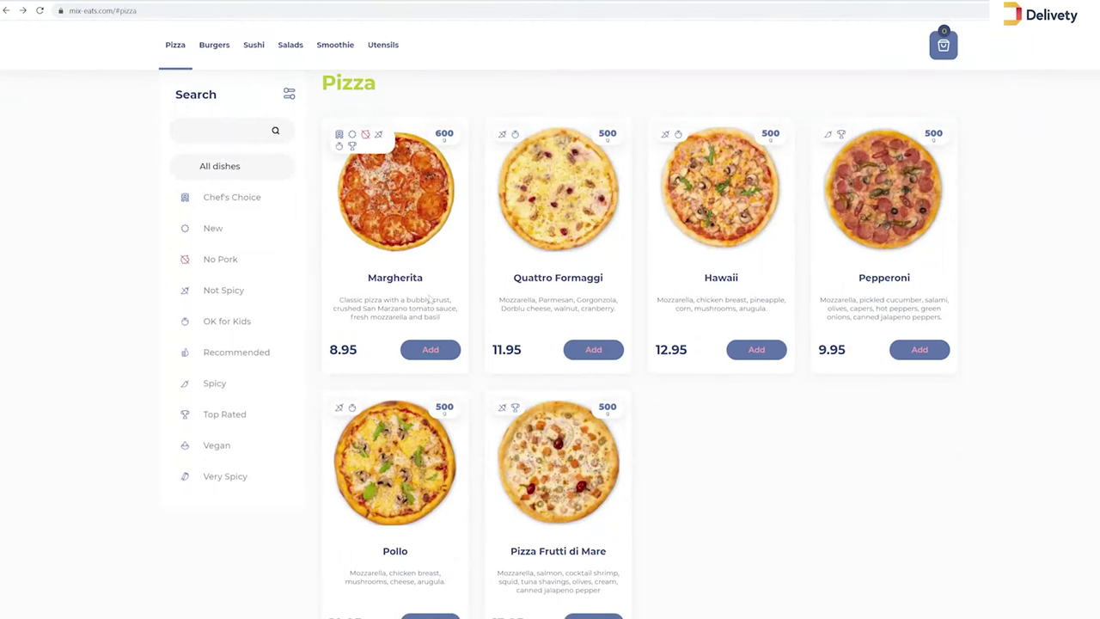
Step: Order Margherita with Medium Size and Thin Crust, confirming the 11.90 total
click(432, 351)
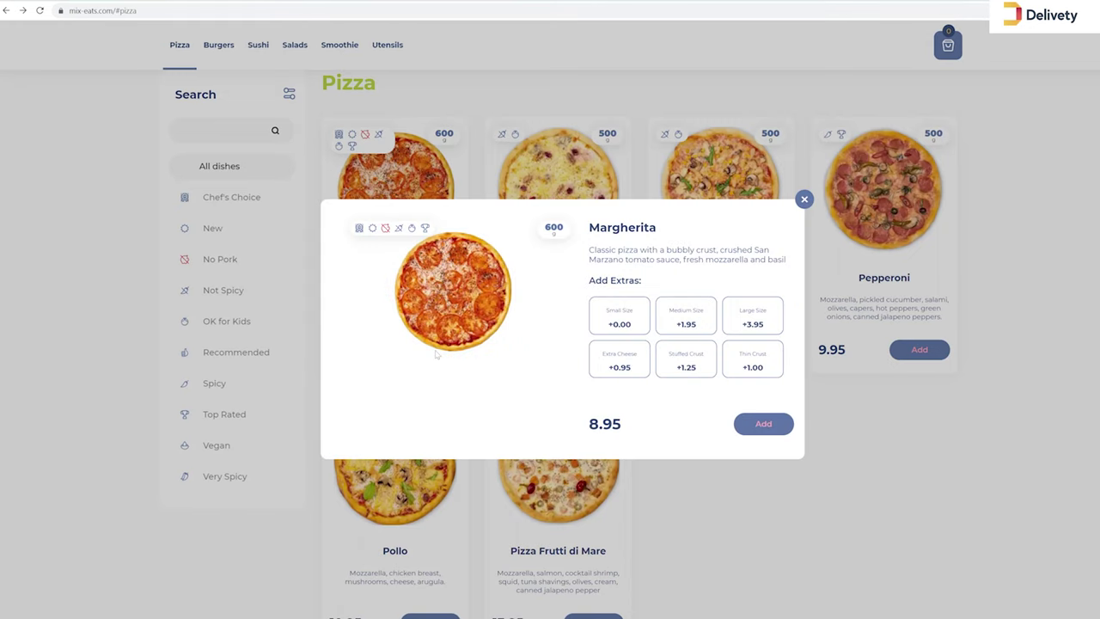
click(682, 317)
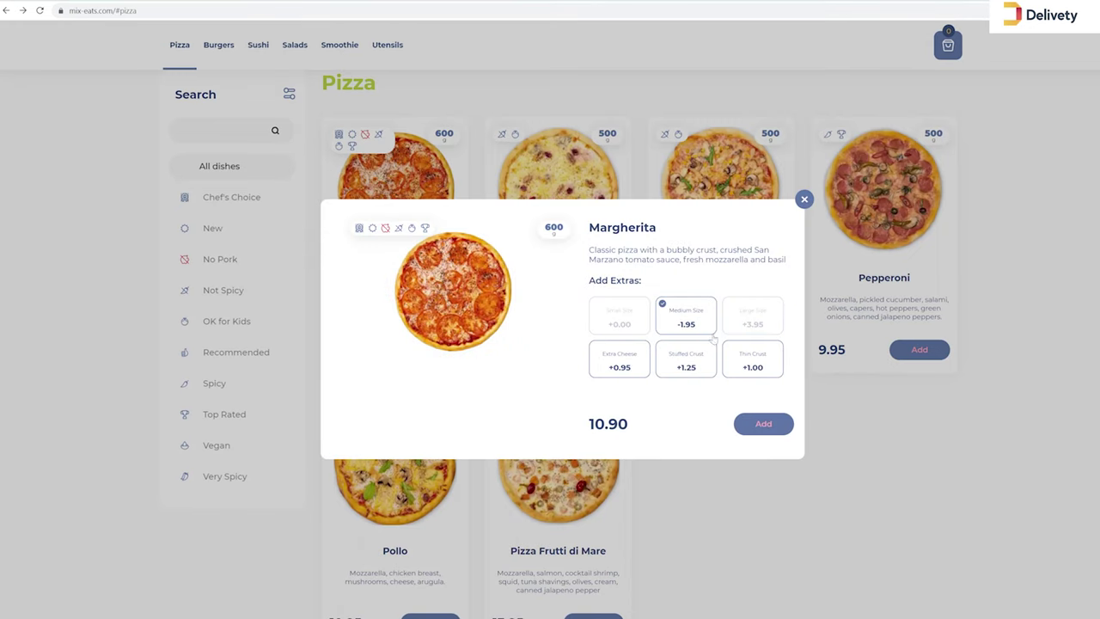
click(741, 361)
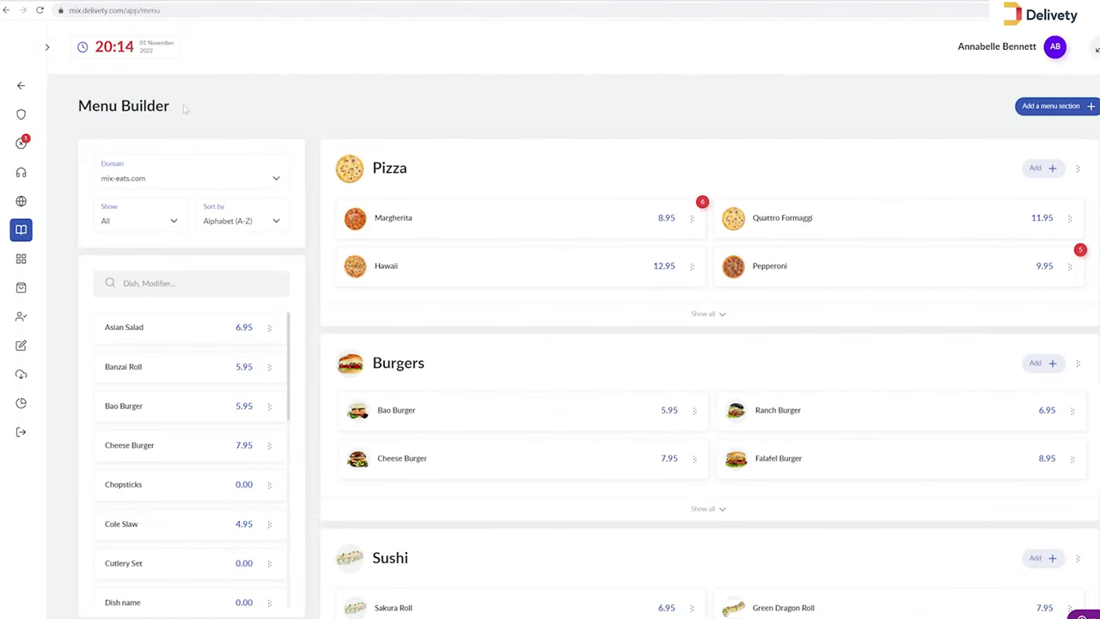
Step: Move Pollo to the top of the Pizza list and place Burgers directly after Pizza
click(348, 170)
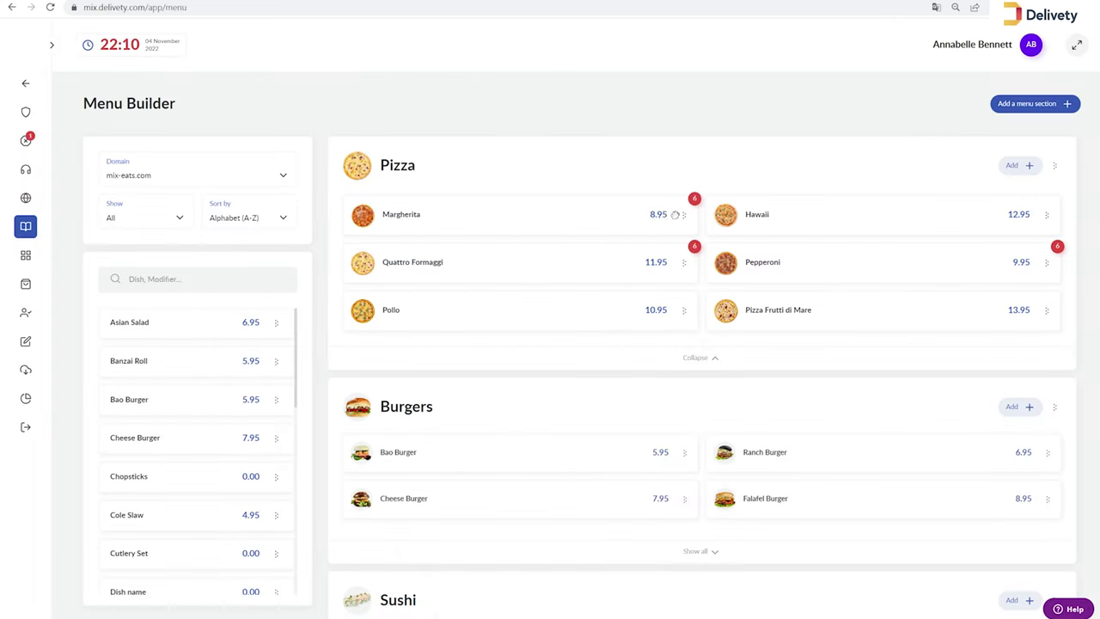
drag(684, 214, 685, 308)
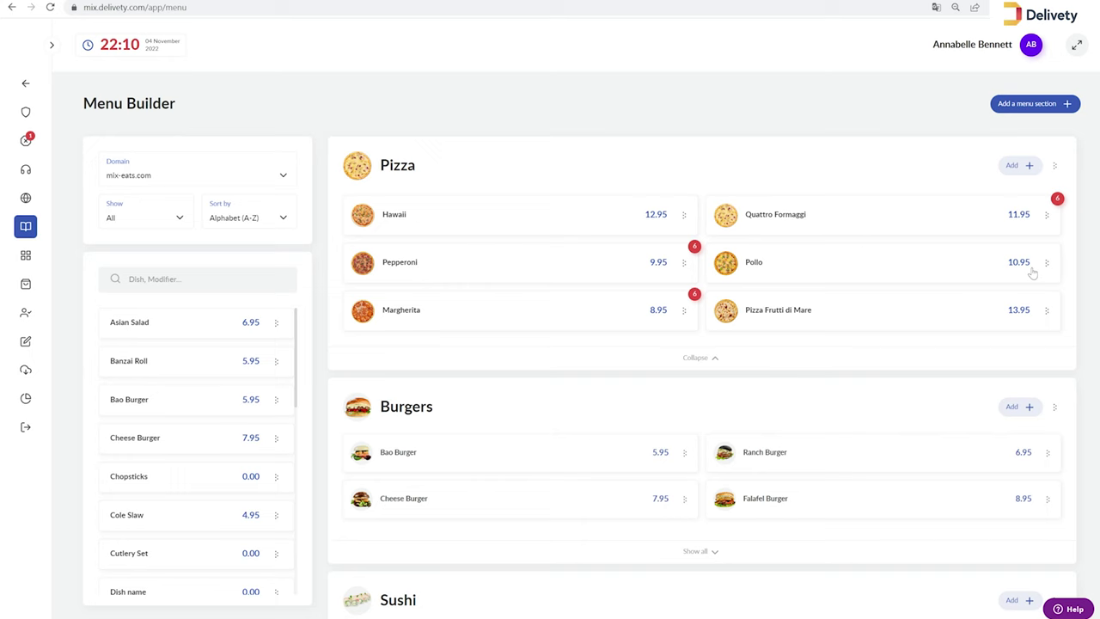
drag(1046, 262, 682, 211)
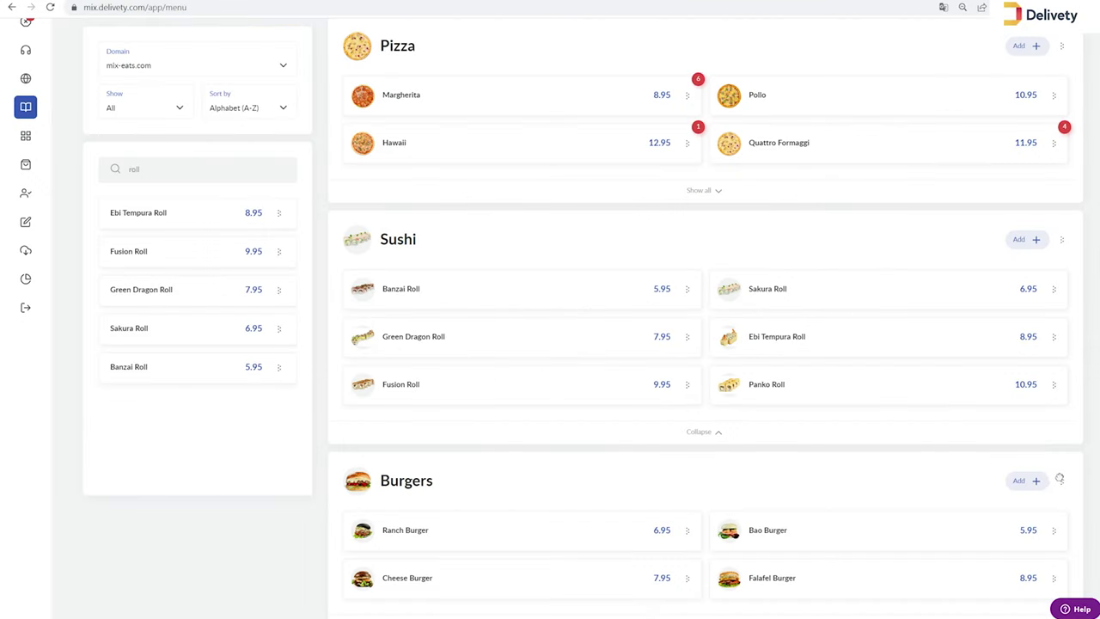
drag(1057, 479, 1055, 247)
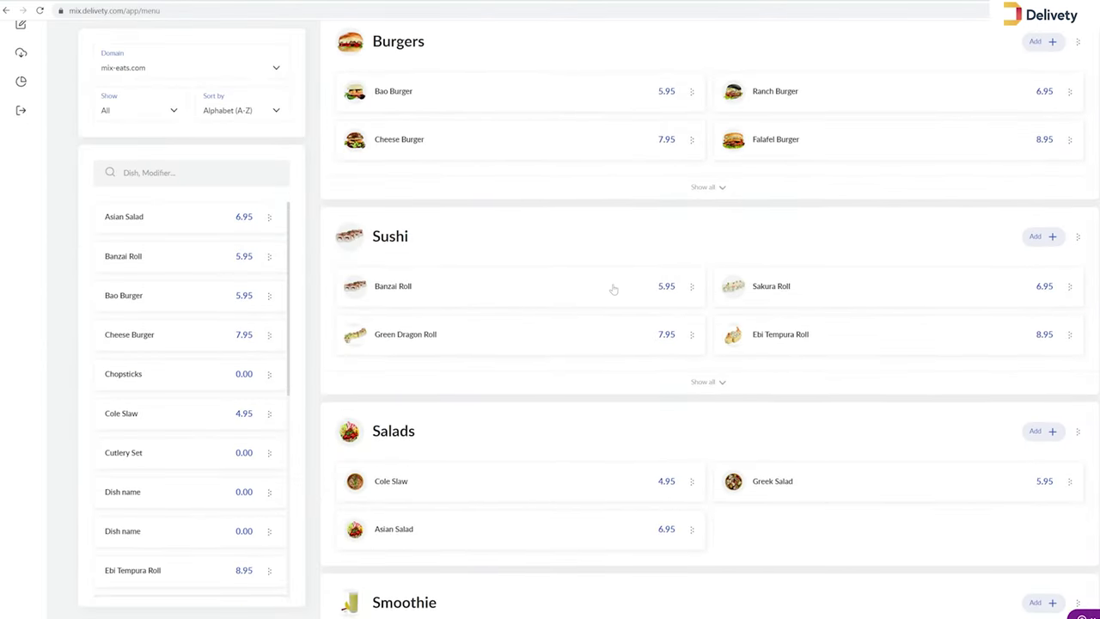
Step: Mark Banzai Roll as a Hidden Item, save it, and drag it out of Sushi
click(612, 287)
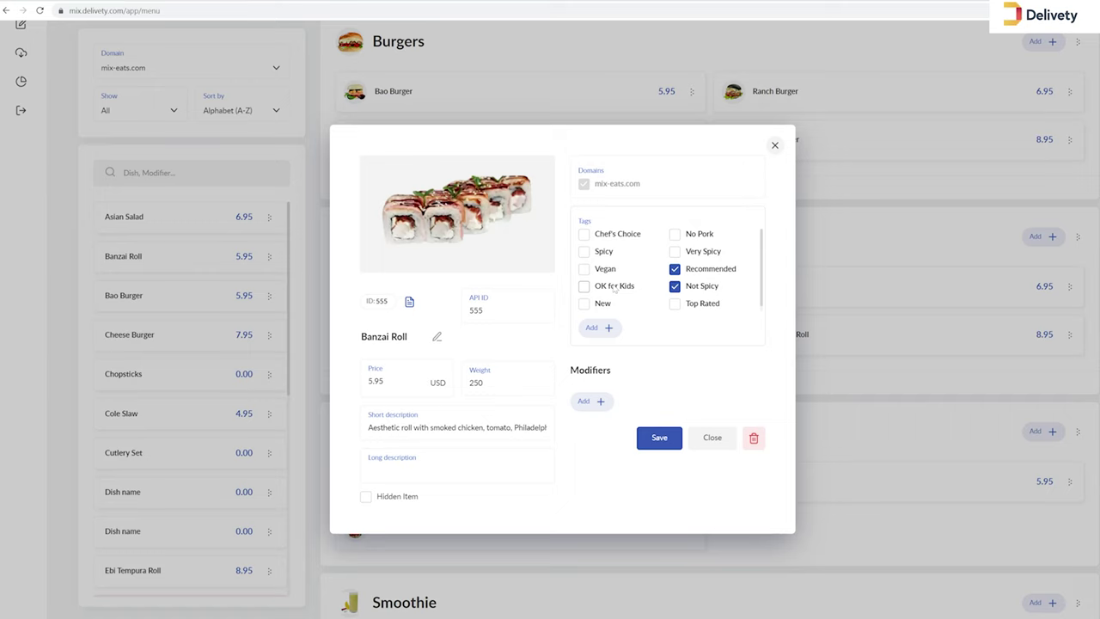
click(366, 496)
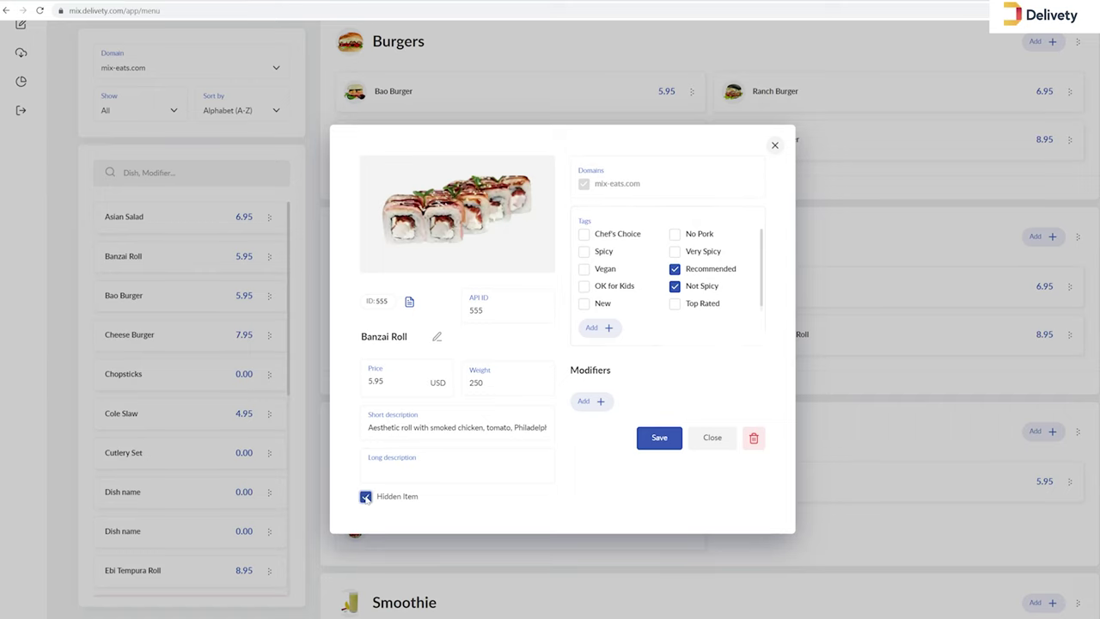
click(659, 438)
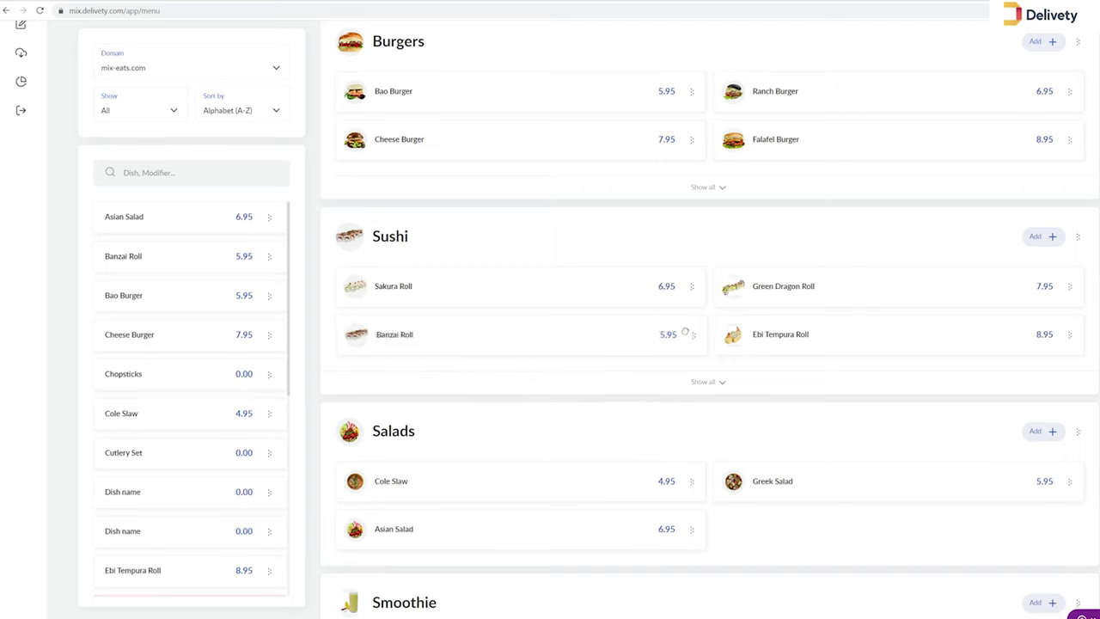
drag(690, 334, 258, 220)
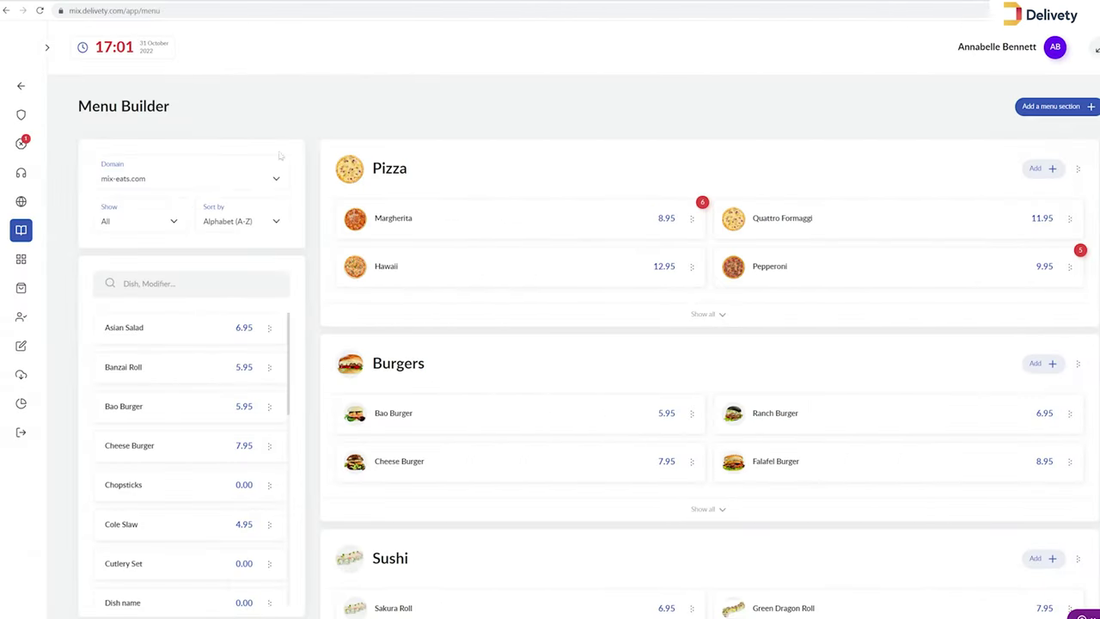
click(430, 236)
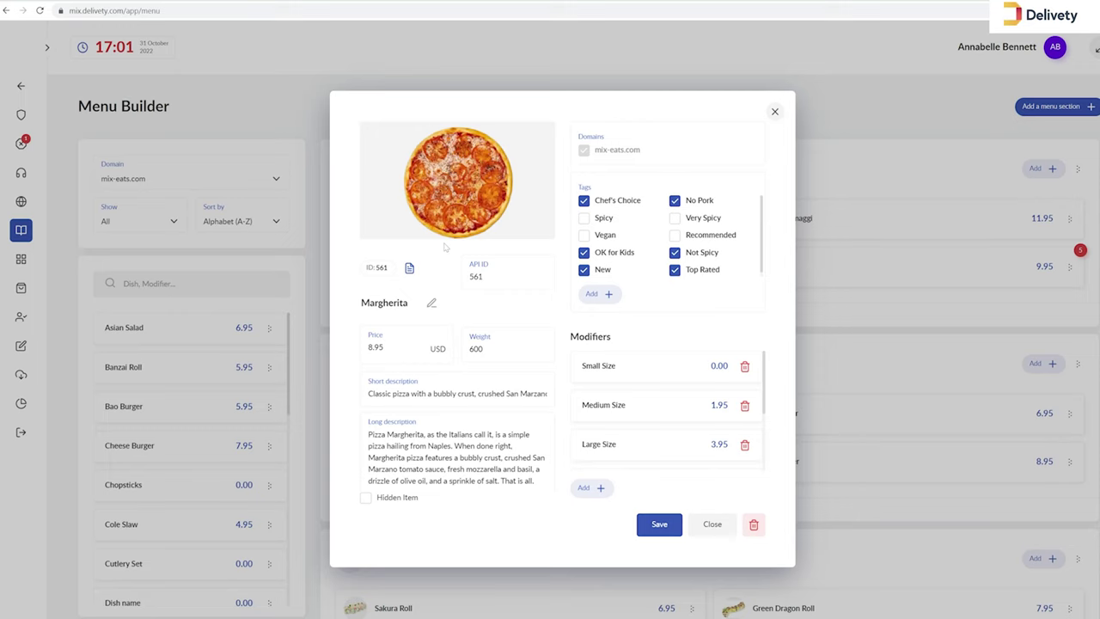
drag(484, 276, 450, 279)
key(Escape)
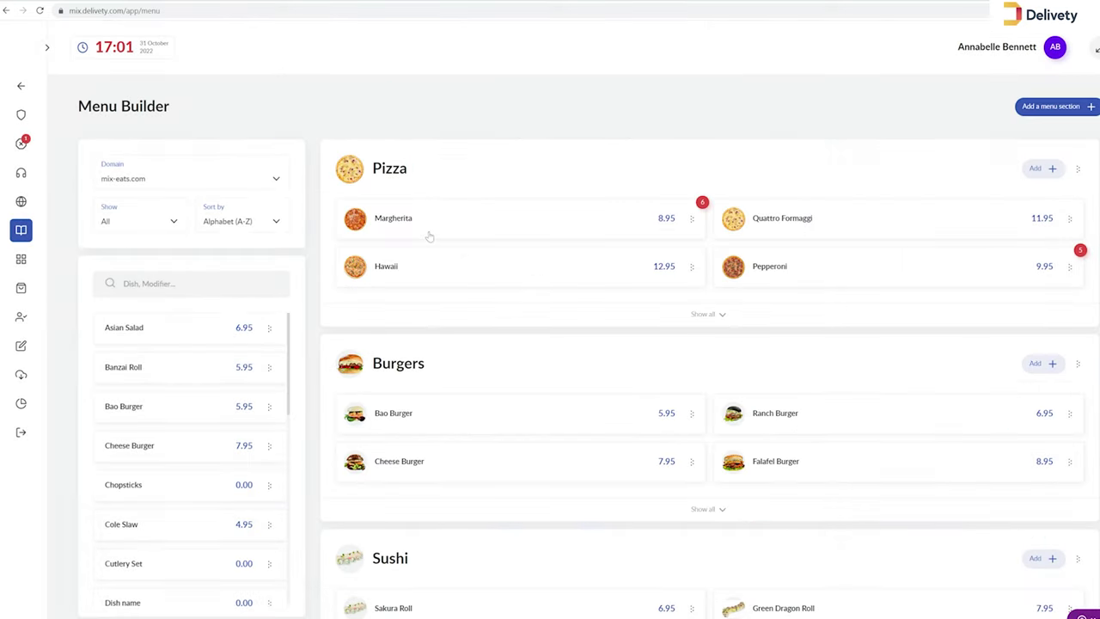